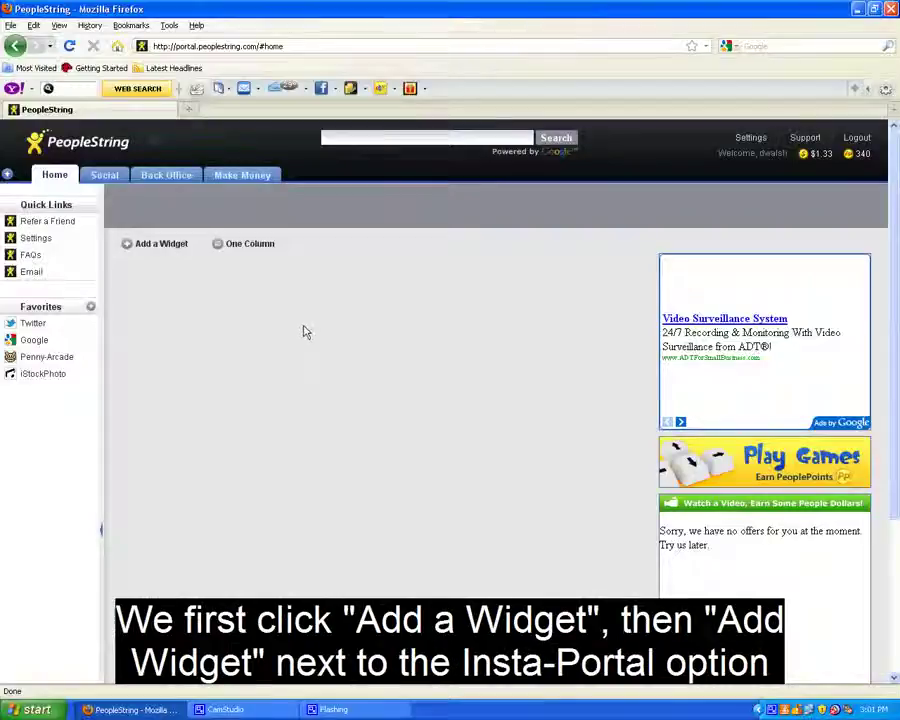
# Add an Insta Widget titled Digg for Digg.com, with links set to open in a new PeopleString tab.
pyautogui.click(127, 245)
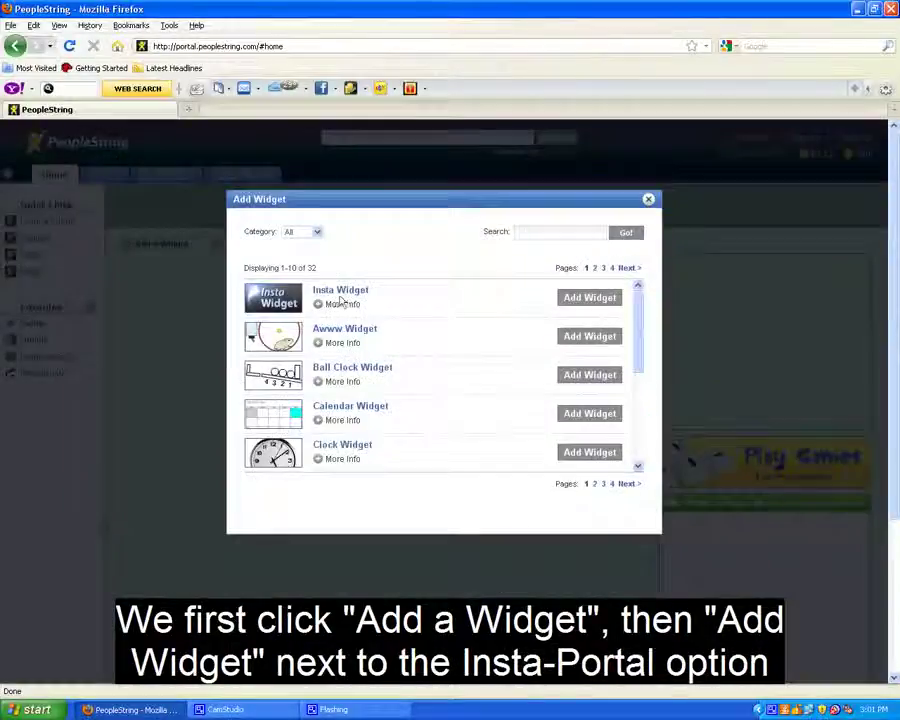
pyautogui.click(588, 298)
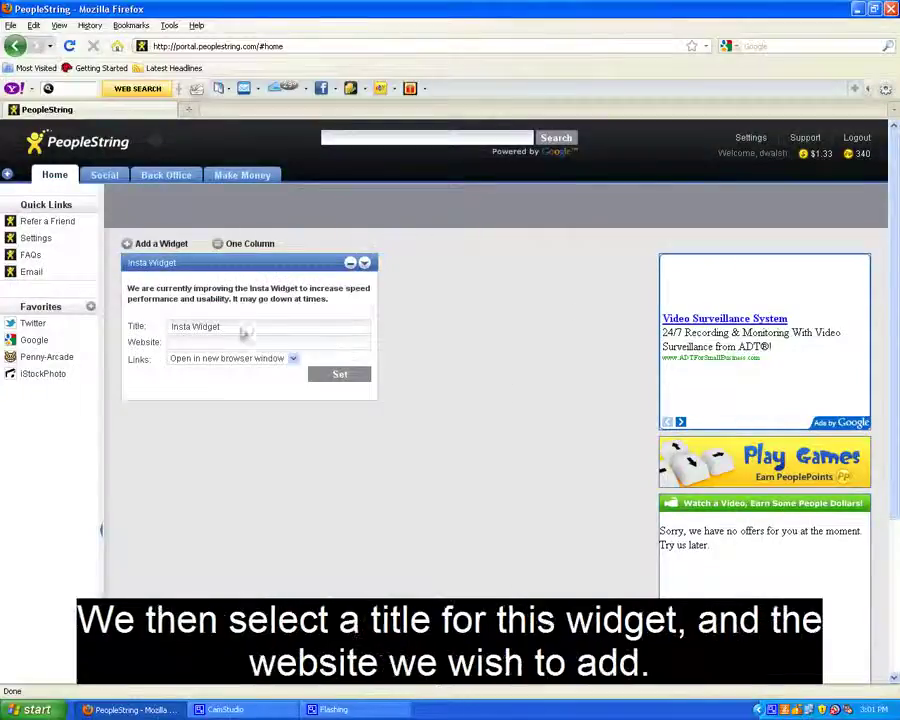
pyautogui.moveTo(243, 333); pyautogui.dragTo(91, 340)
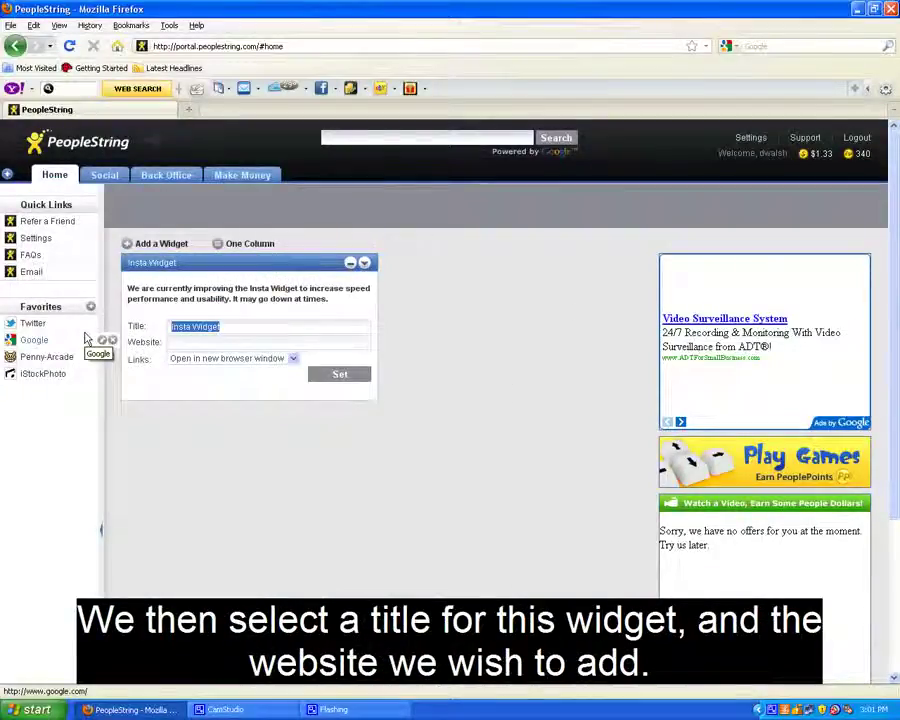
pyautogui.write('Digg')
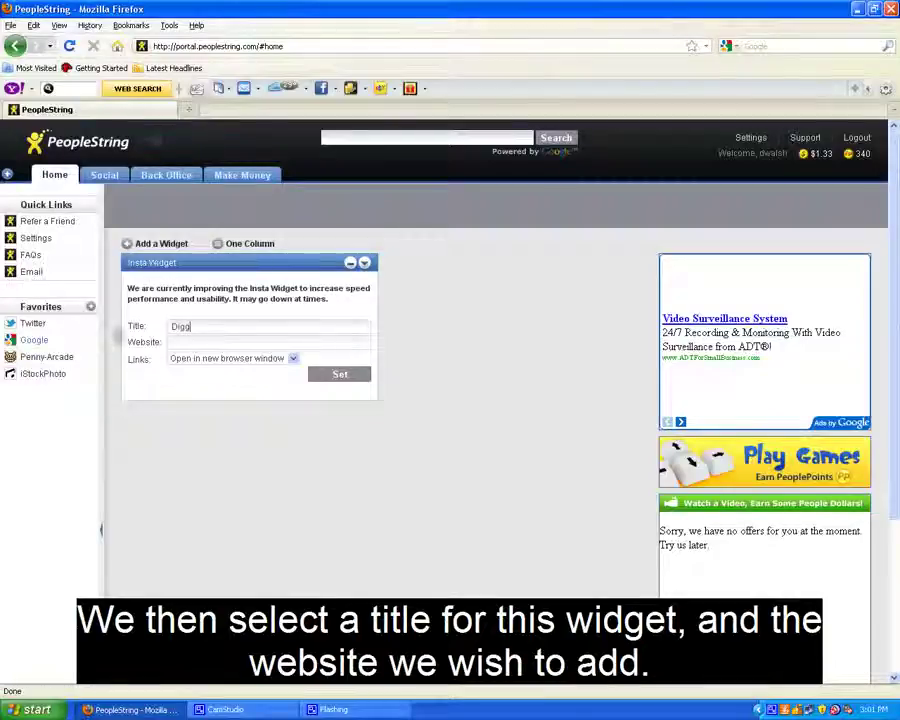
pyautogui.moveTo(128, 345); pyautogui.dragTo(156, 343)
pyautogui.click(190, 346)
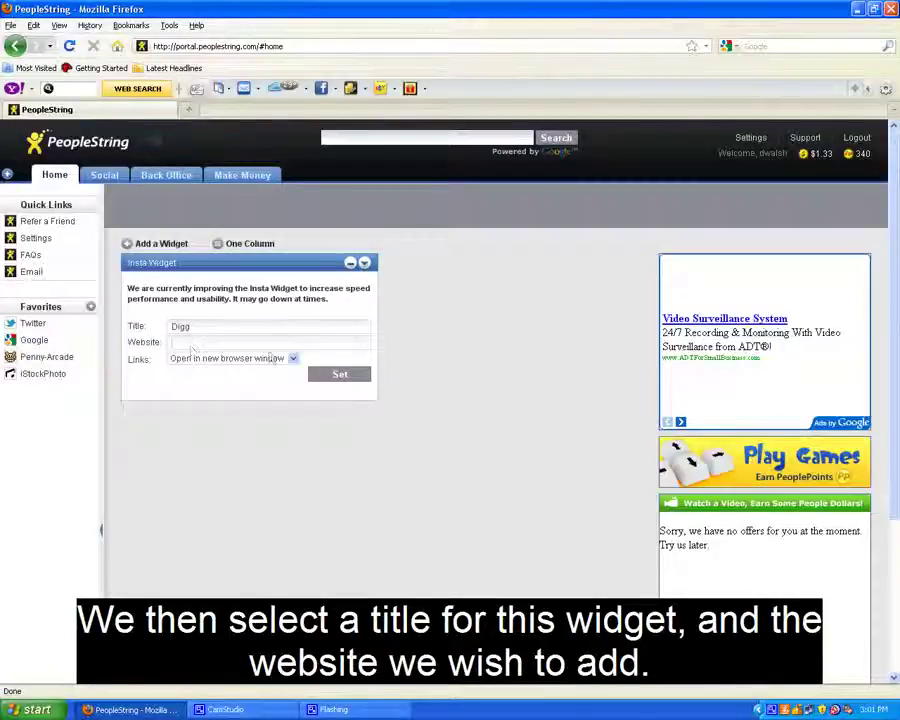
pyautogui.write('Digg.com')
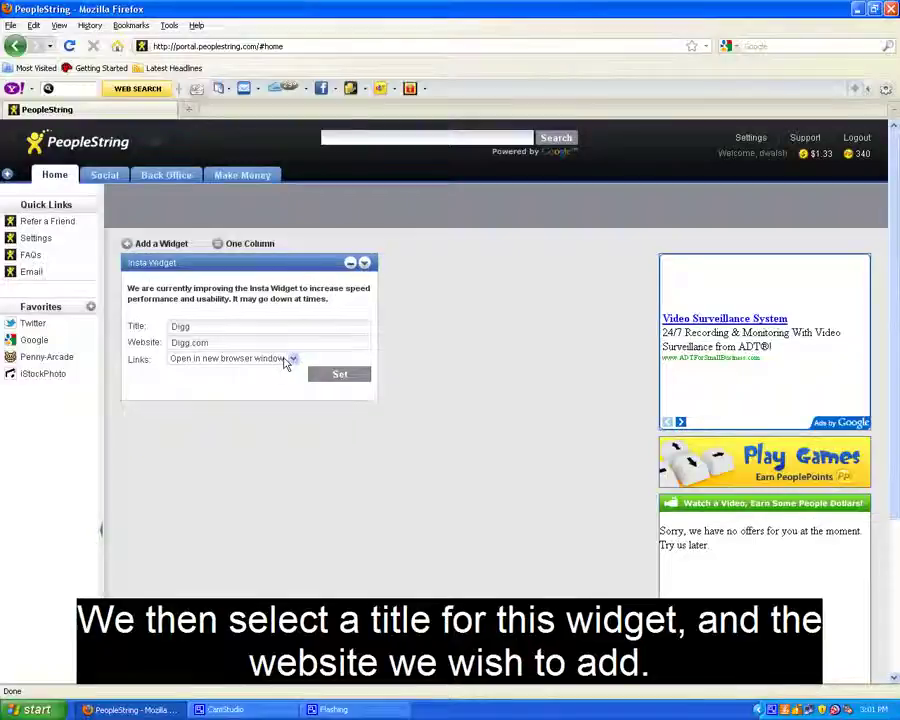
pyautogui.click(289, 360)
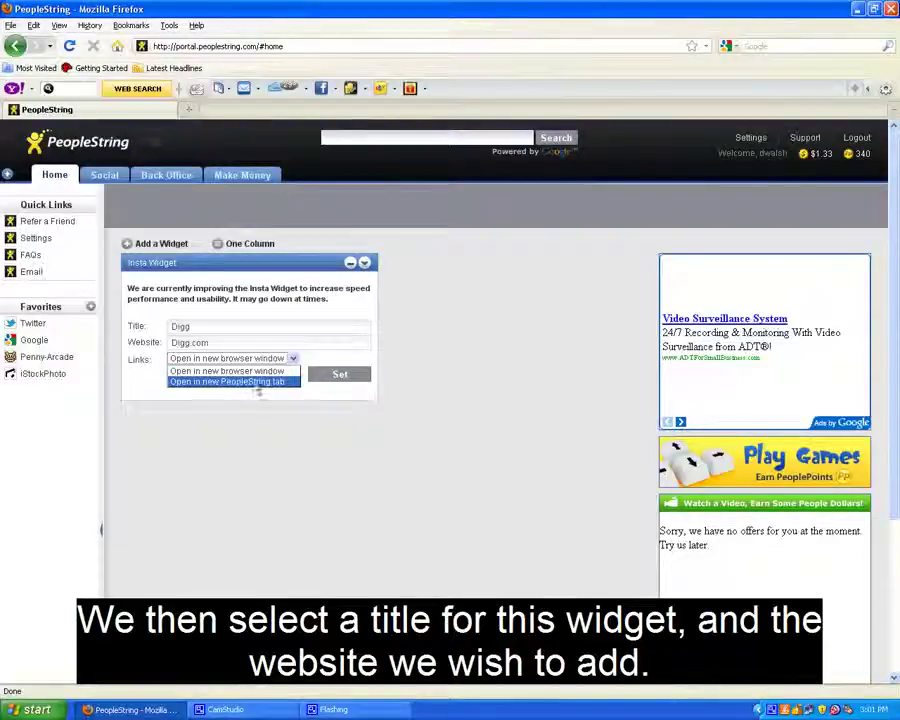
pyautogui.click(285, 382)
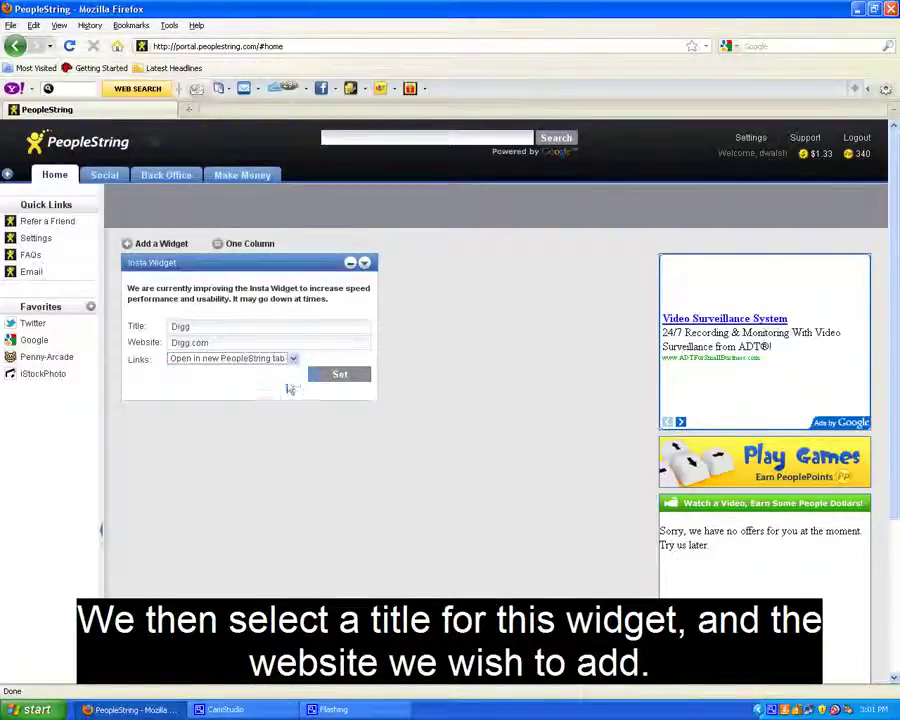
pyautogui.click(341, 384)
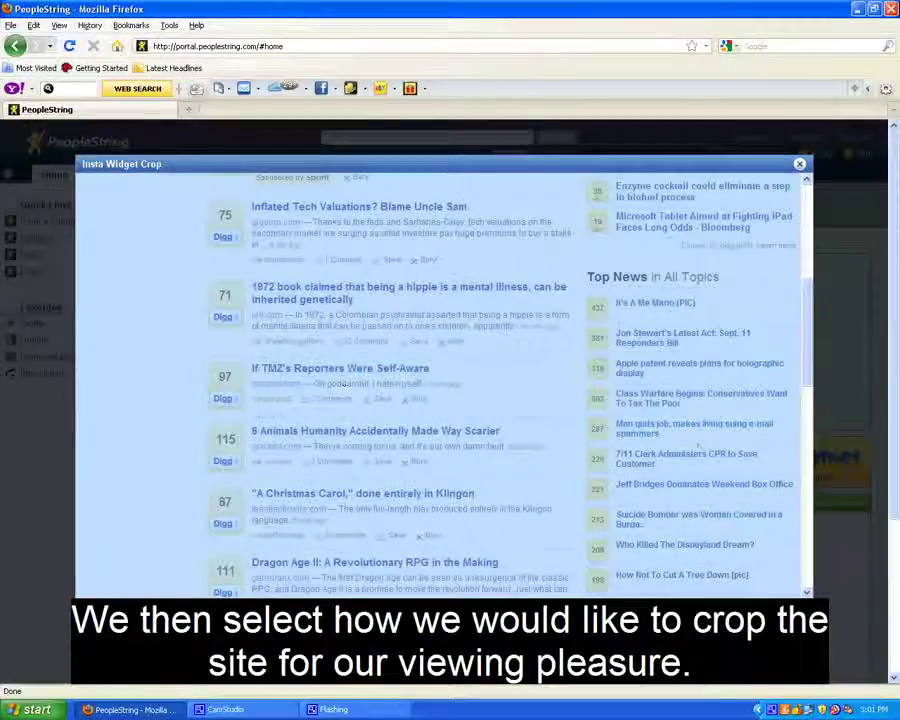
# Crop the Digg widget to the full width of the Top News list, down to its fourth story, and save it.
pyautogui.scroll(5, 698, 447)
pyautogui.moveTo(420, 340); pyautogui.dragTo(350, 397)
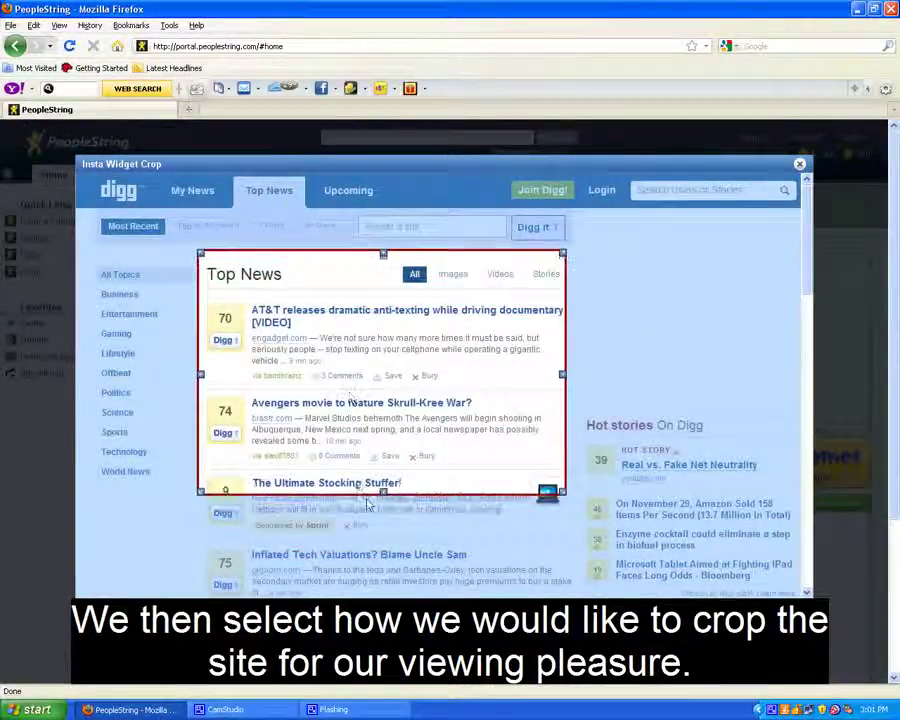
pyautogui.moveTo(383, 492); pyautogui.dragTo(383, 595)
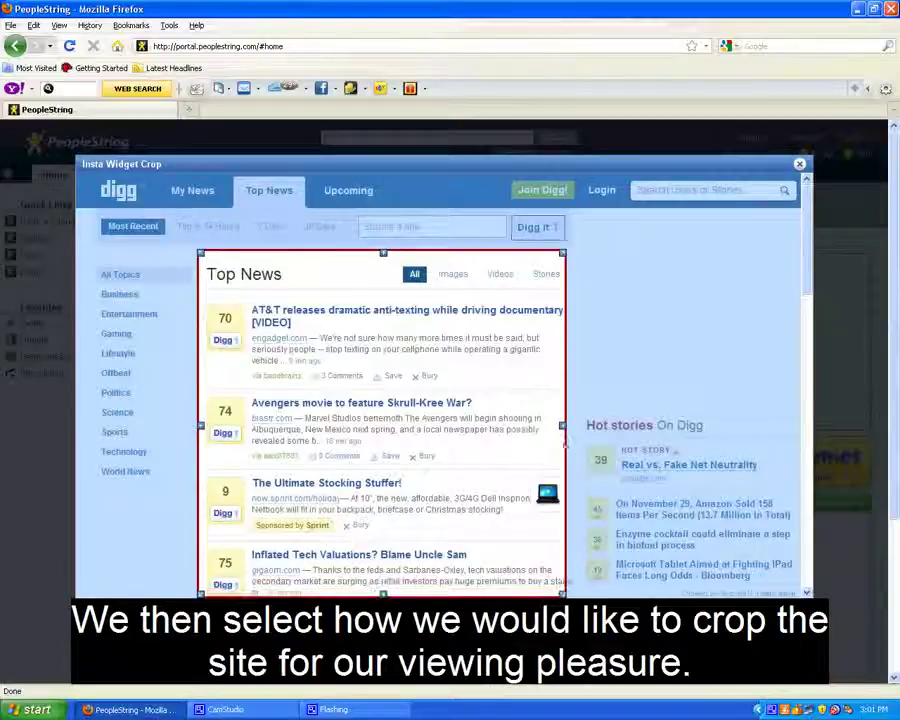
pyautogui.moveTo(565, 446); pyautogui.dragTo(581, 446)
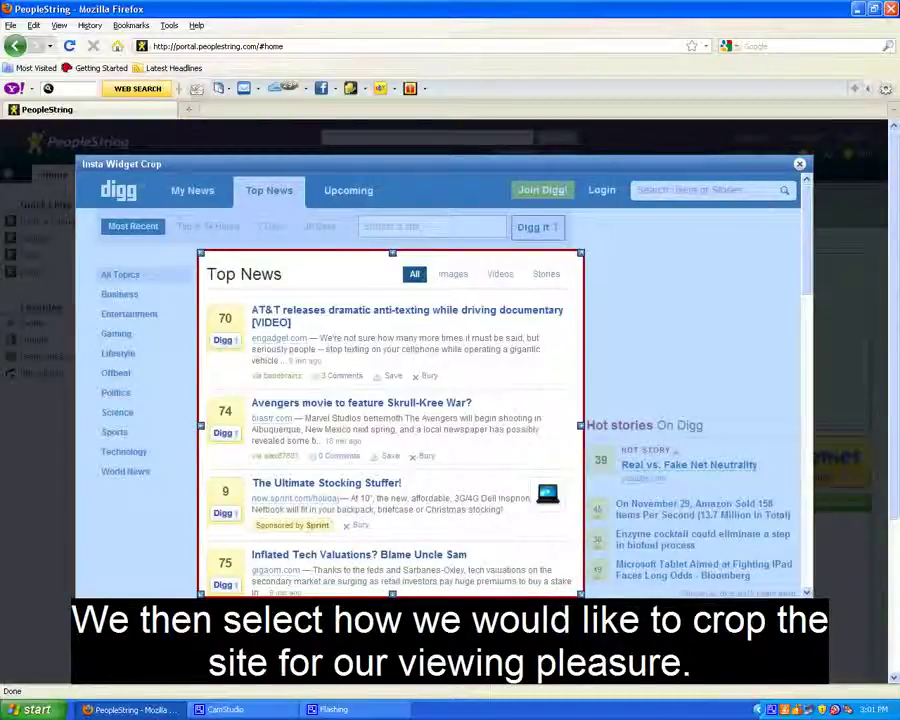
pyautogui.click(473, 628)
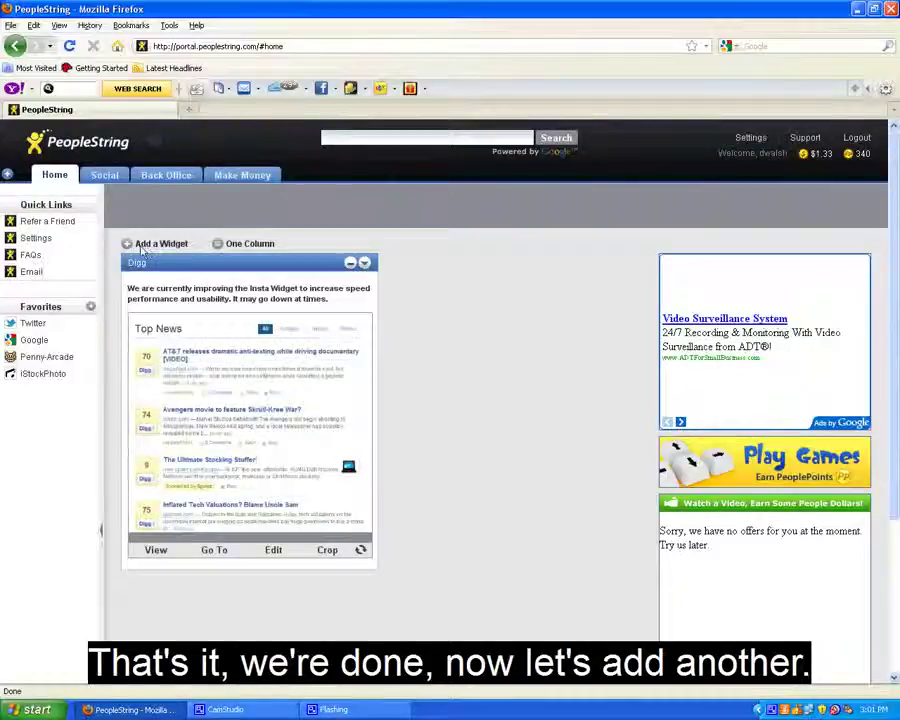
# Add a second Insta Widget titled Yahoo for yahoo.com, with links opening in a new PeopleString tab.
pyautogui.click(145, 248)
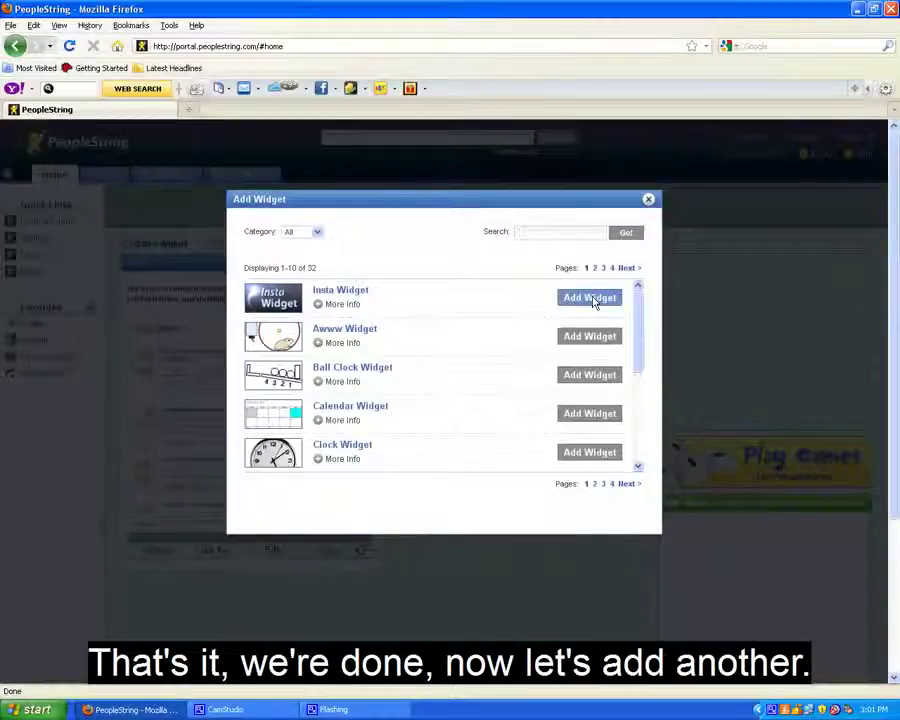
pyautogui.click(591, 298)
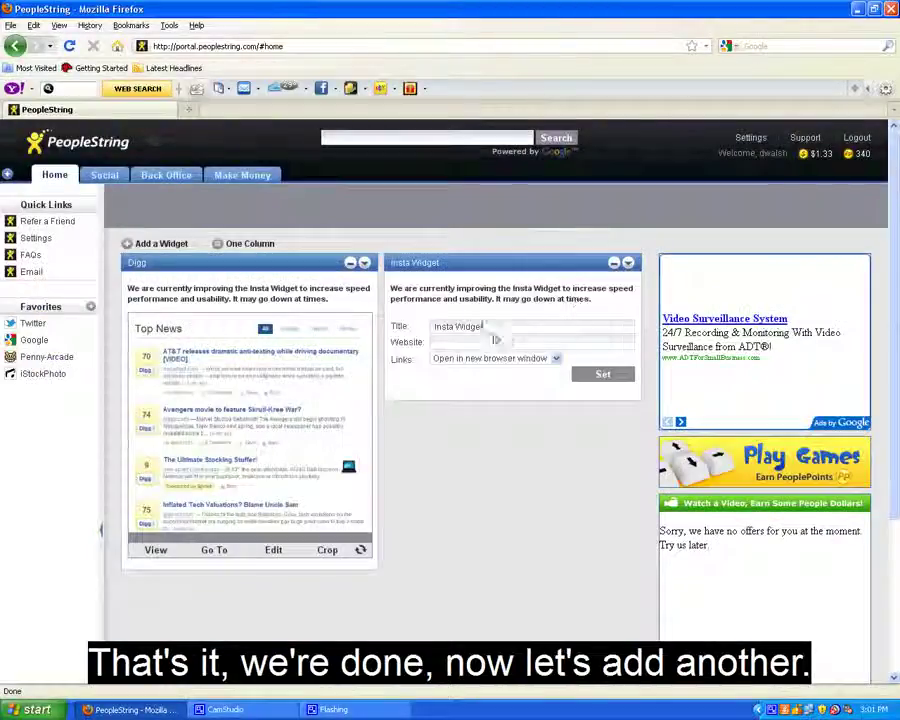
pyautogui.write('Yar')
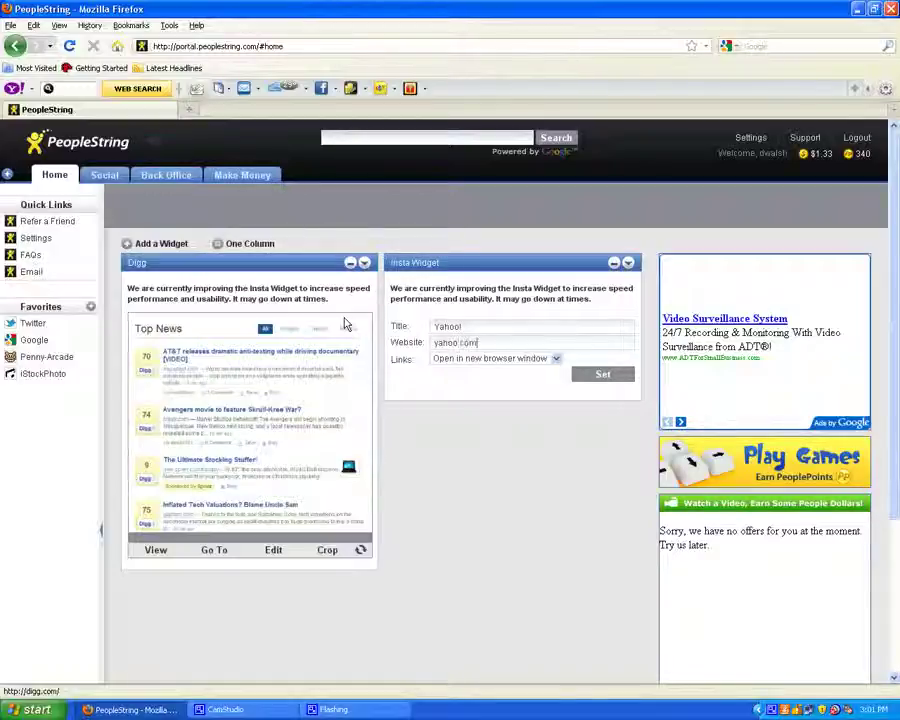
pyautogui.click(536, 359)
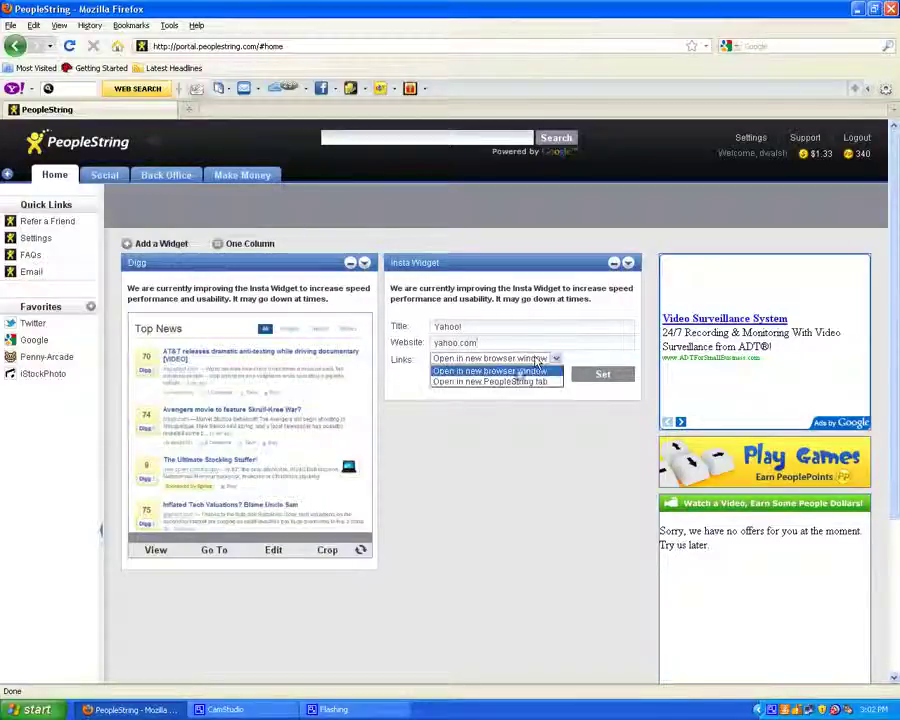
pyautogui.click(521, 383)
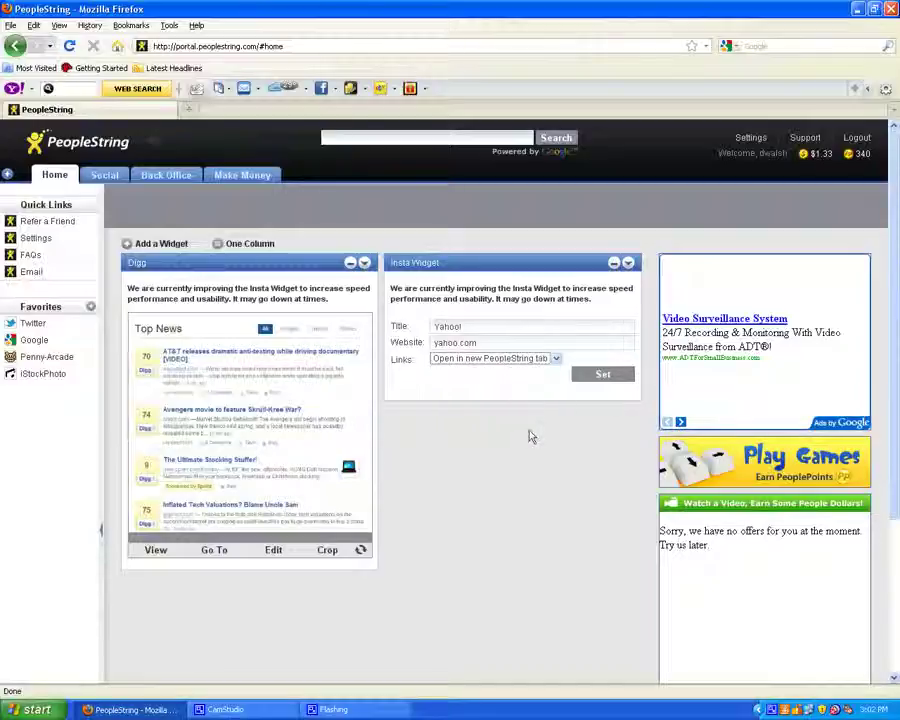
pyautogui.click(615, 381)
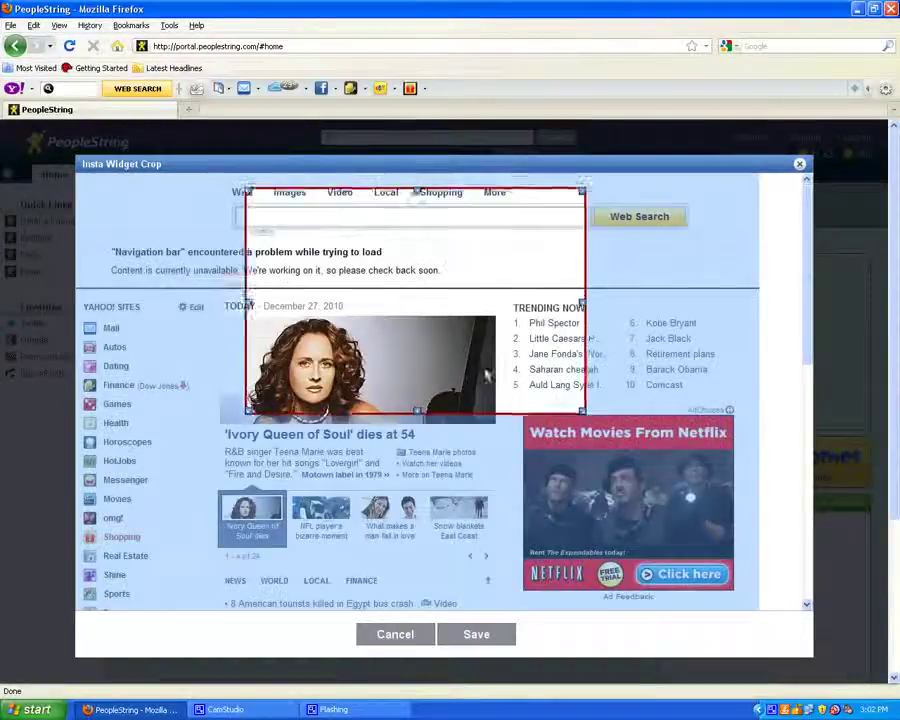
# Crop the Yahoo widget to the Today feature and the news headlines below it, and save the crop.
pyautogui.moveTo(490, 366); pyautogui.dragTo(437, 458)
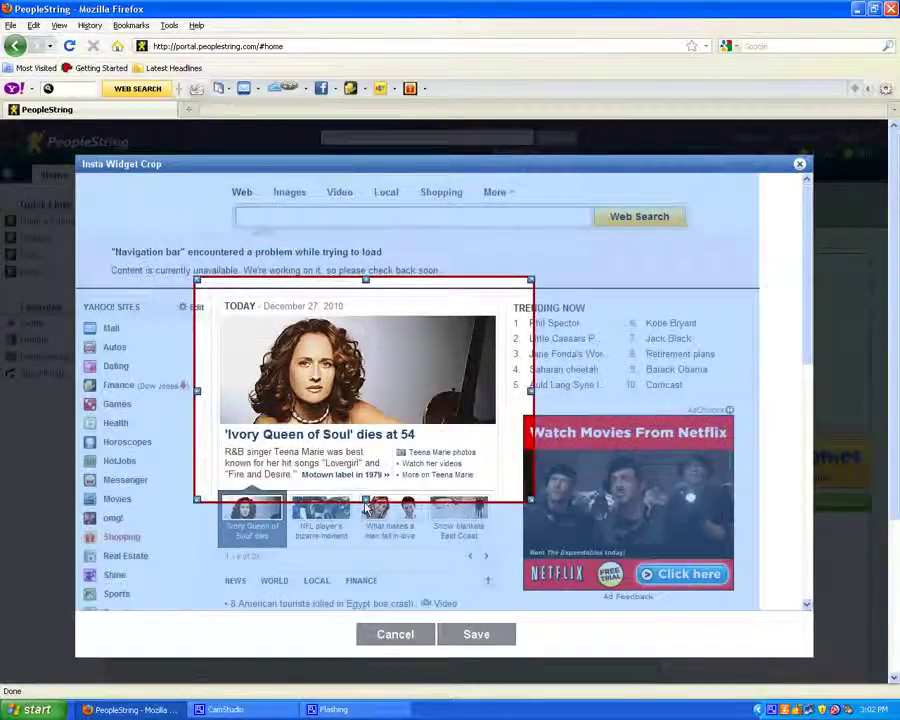
pyautogui.moveTo(365, 500); pyautogui.dragTo(378, 636)
pyautogui.moveTo(407, 529); pyautogui.dragTo(422, 528)
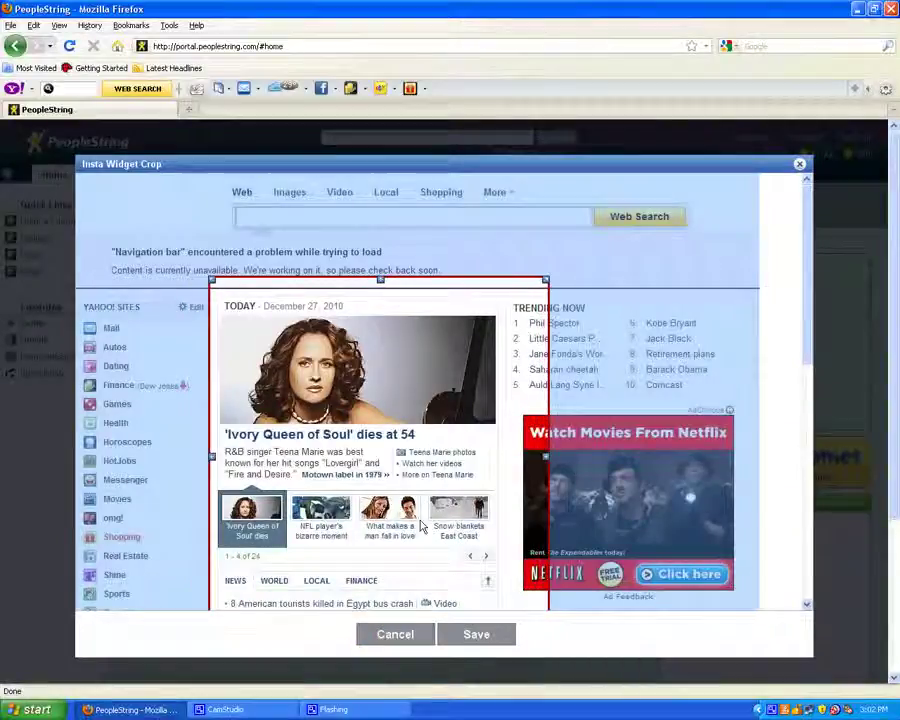
pyautogui.moveTo(546, 457); pyautogui.dragTo(503, 470)
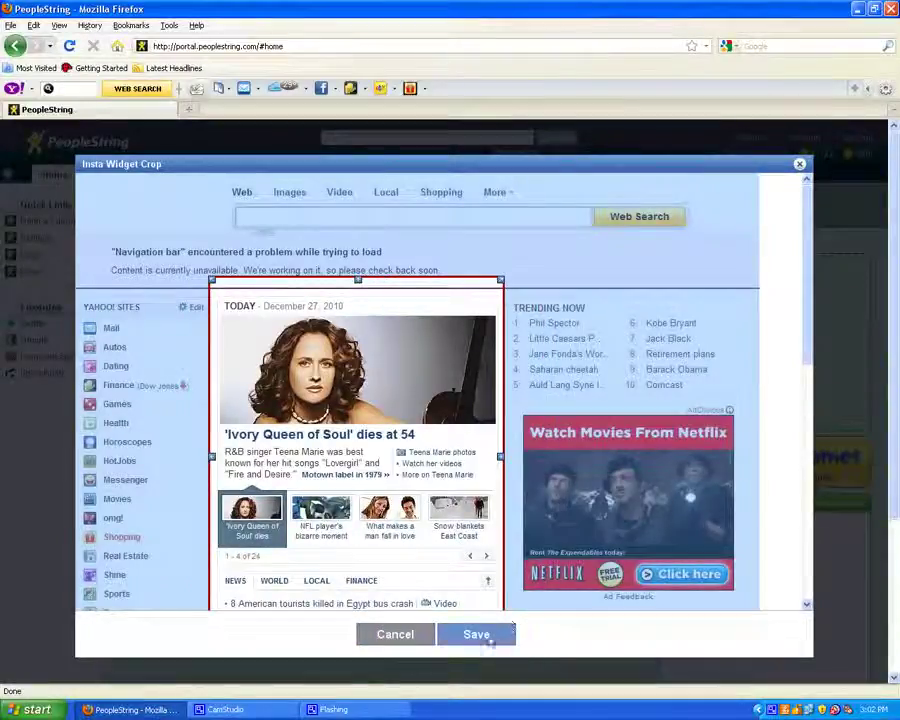
pyautogui.click(477, 634)
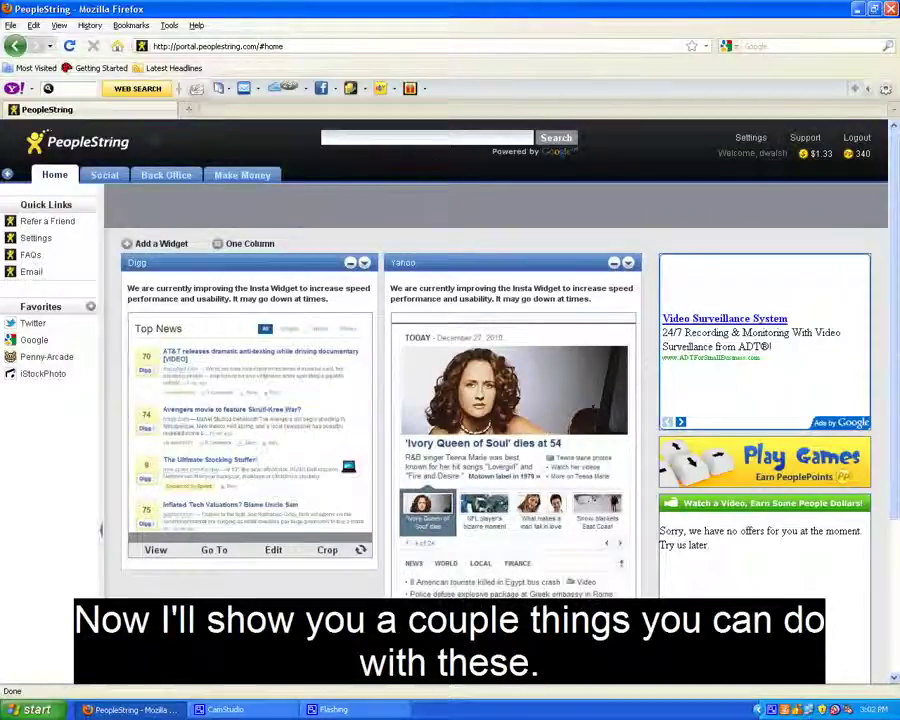
# Swap the two widgets so Yahoo sits in the first column and Digg in the second.
pyautogui.moveTo(463, 266); pyautogui.dragTo(231, 280)
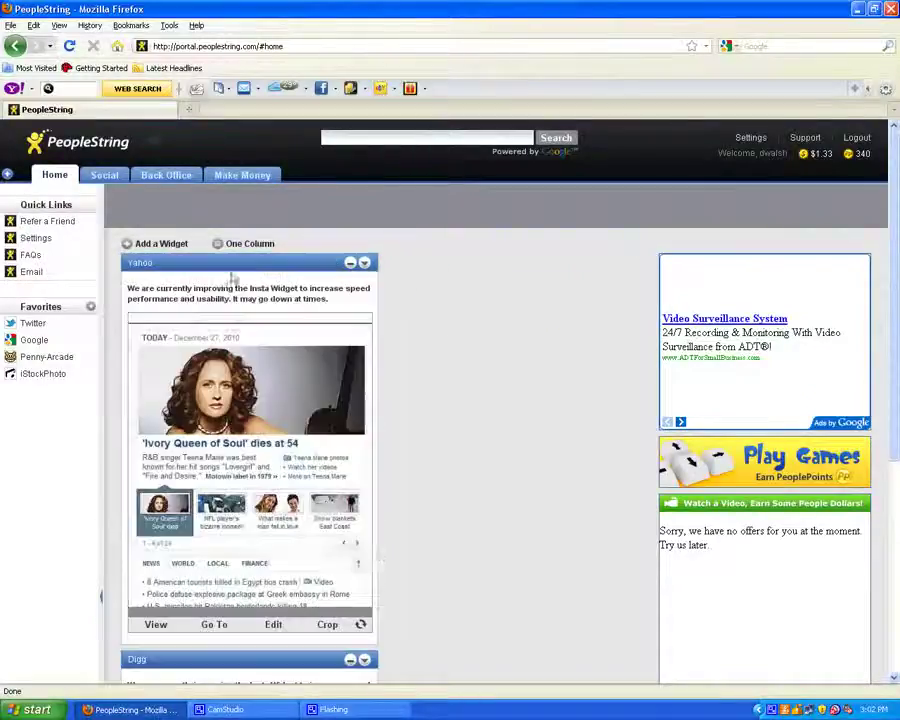
pyautogui.moveTo(290, 660); pyautogui.dragTo(512, 410)
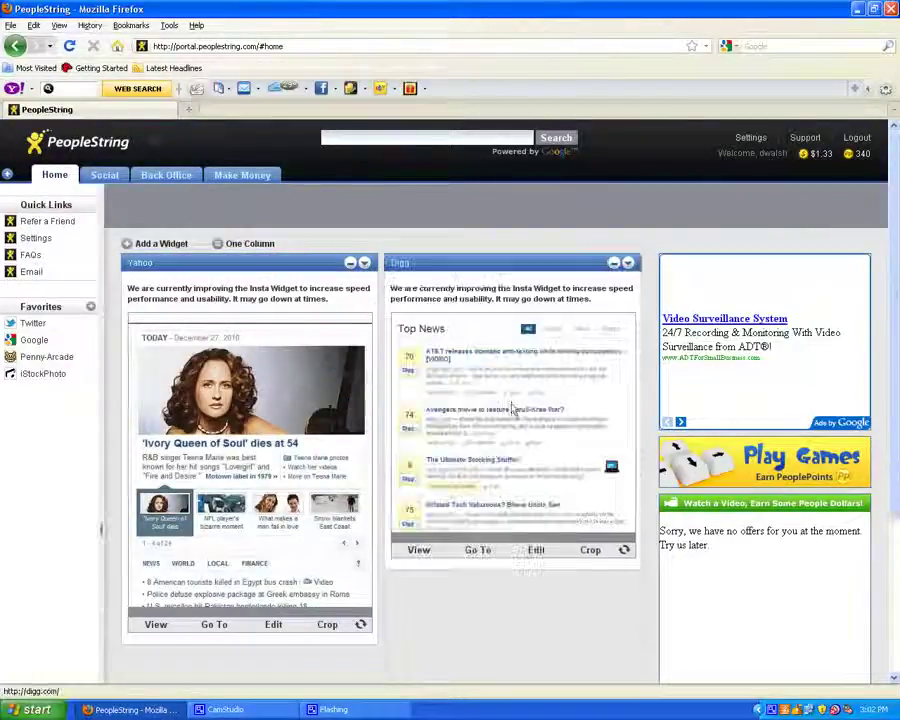
# Preview both widgets in the one-column layout and return the page to two columns.
pyautogui.click(220, 245)
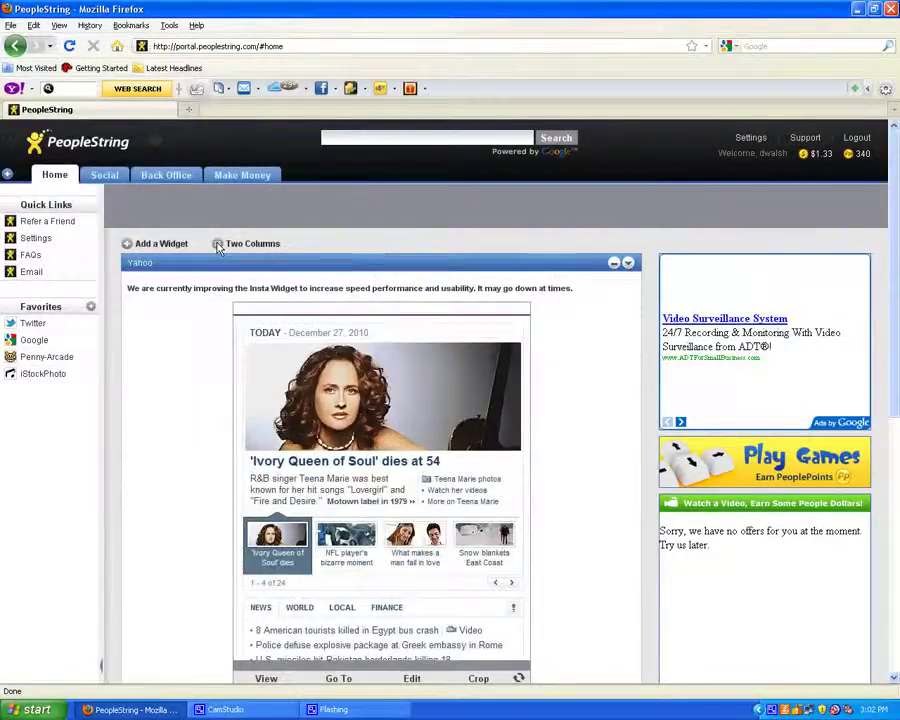
pyautogui.scroll(-5, 258, 390)
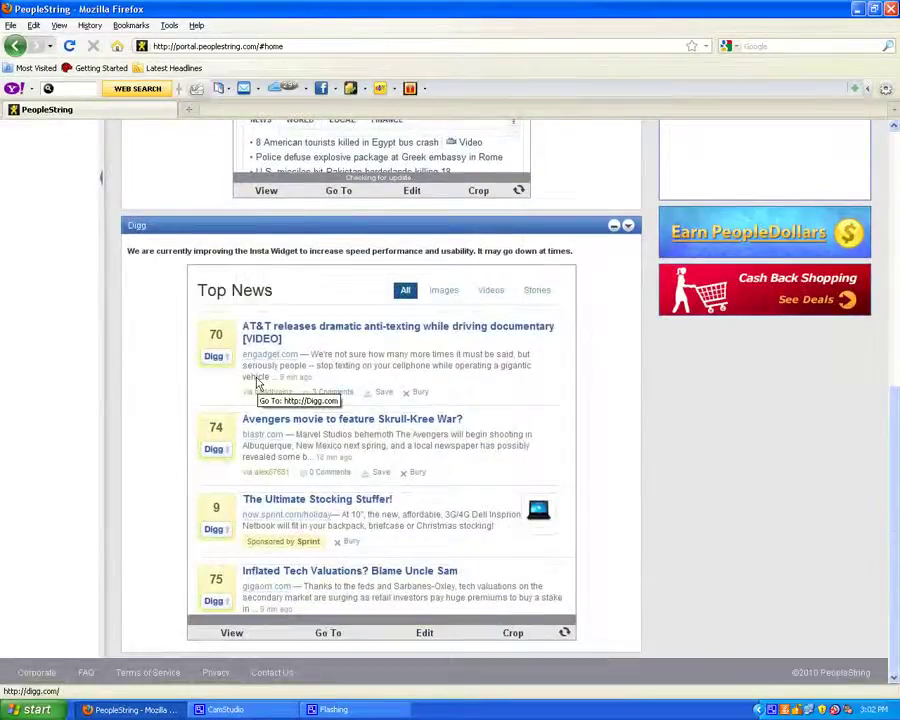
pyautogui.scroll(3, 258, 388)
pyautogui.scroll(5, 258, 224)
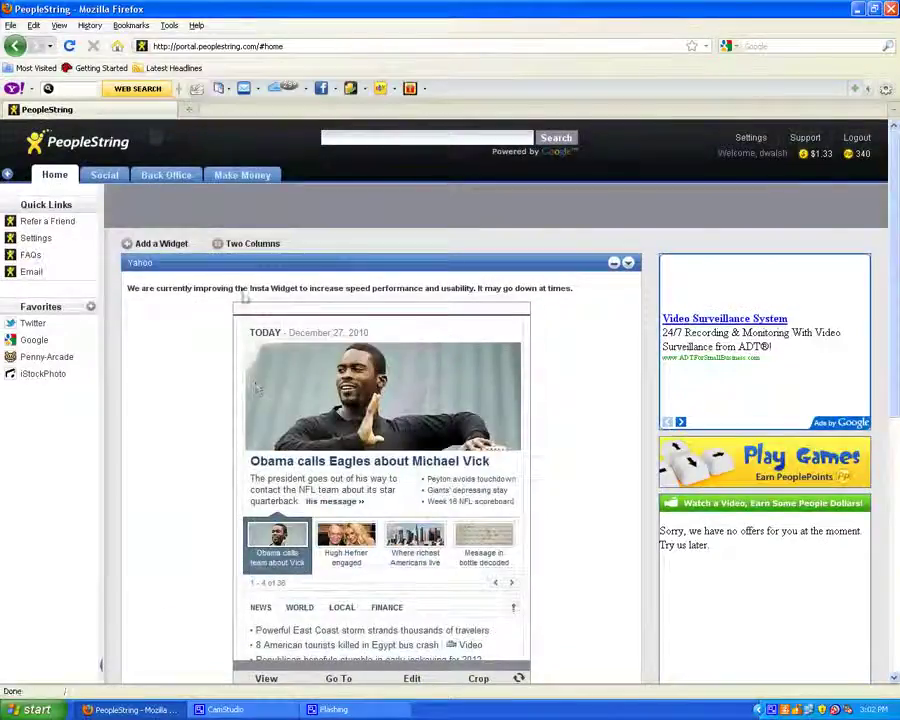
pyautogui.click(229, 245)
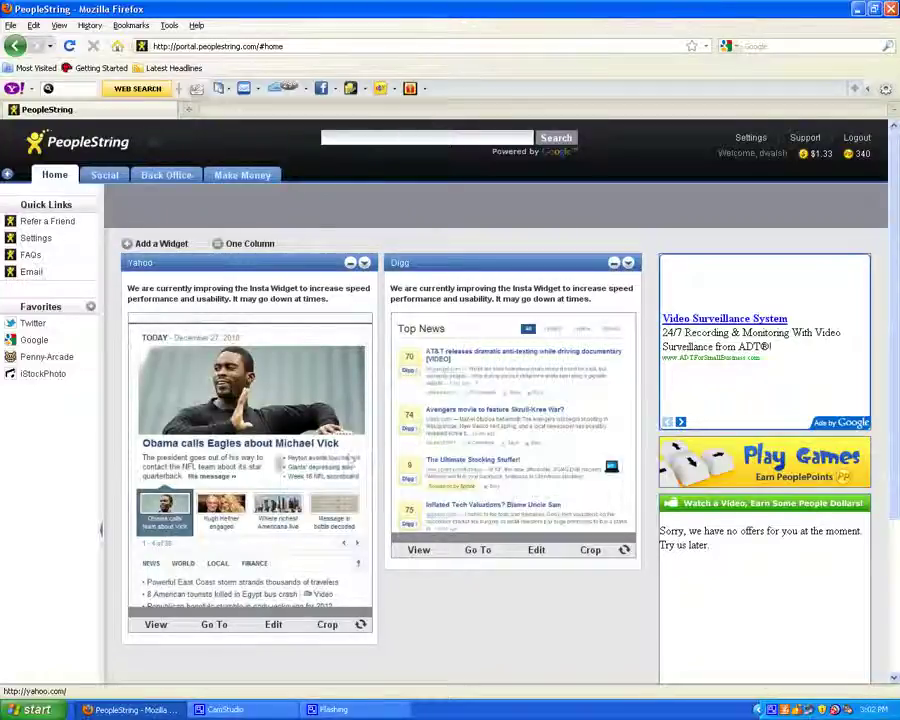
# Open the full Digg site from its widget, look through its stories and return to the Home page.
pyautogui.click(475, 387)
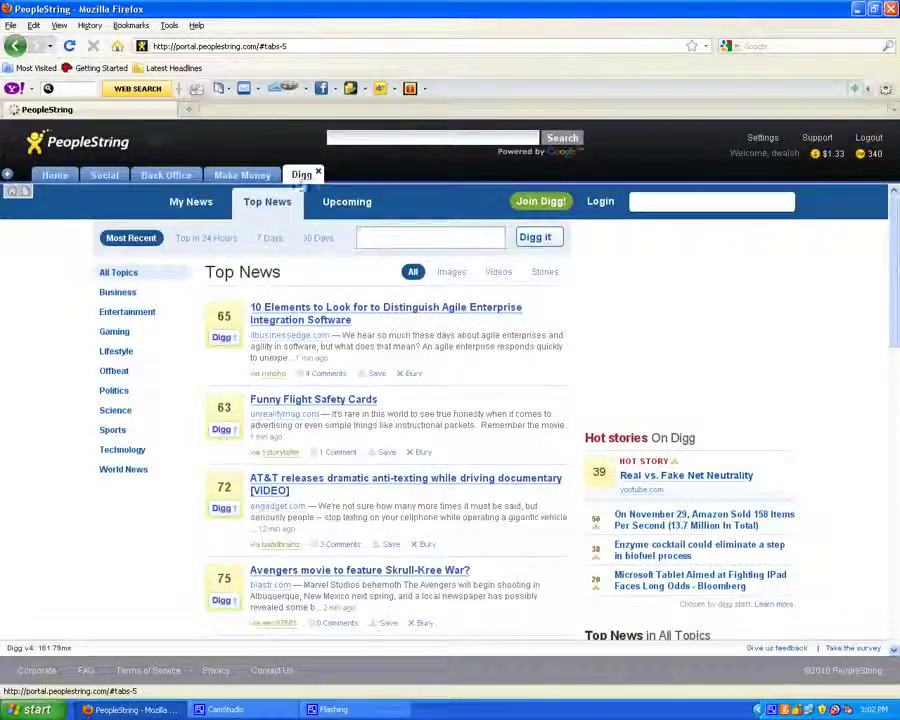
pyautogui.scroll(-10, 822, 446)
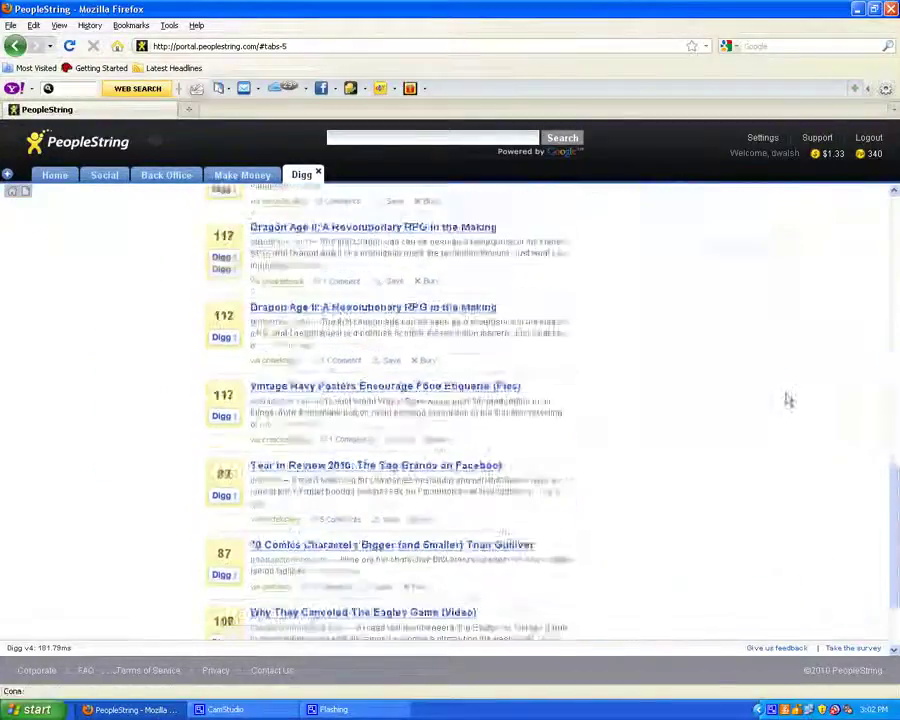
pyautogui.scroll(10, 788, 400)
pyautogui.click(54, 175)
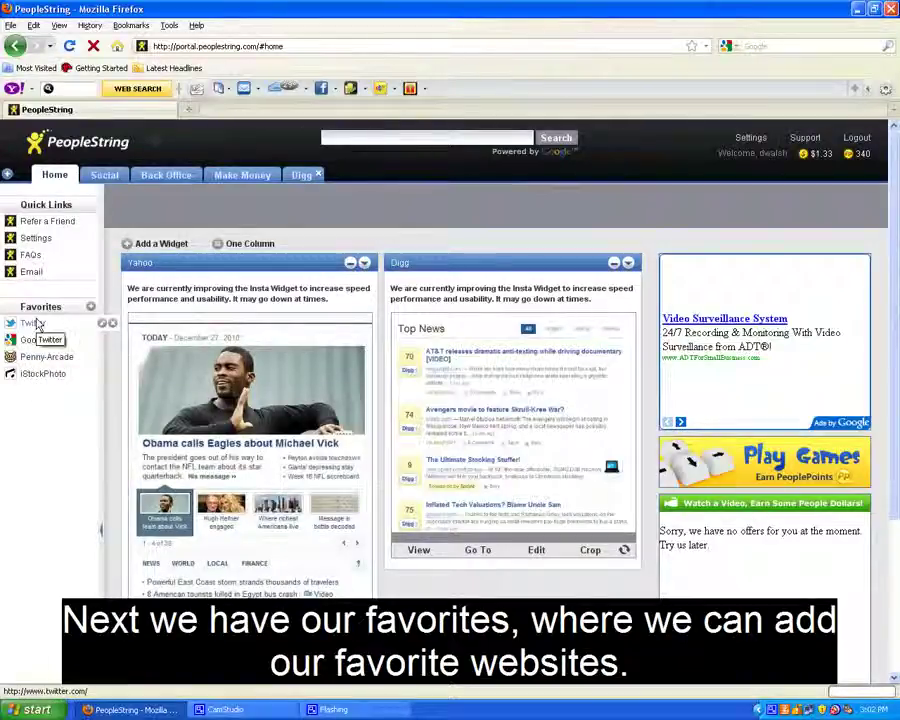
# Add a favorite link named Youtube for youtube.com, set to open in a portal tab, and open it.
pyautogui.click(91, 309)
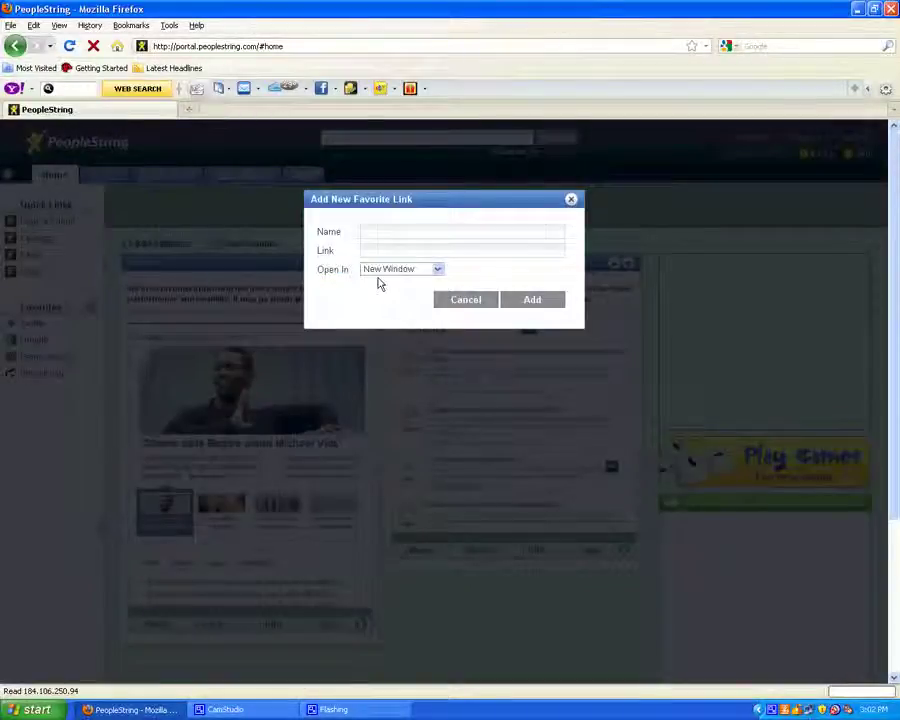
pyautogui.write('You')
pyautogui.write('yo')
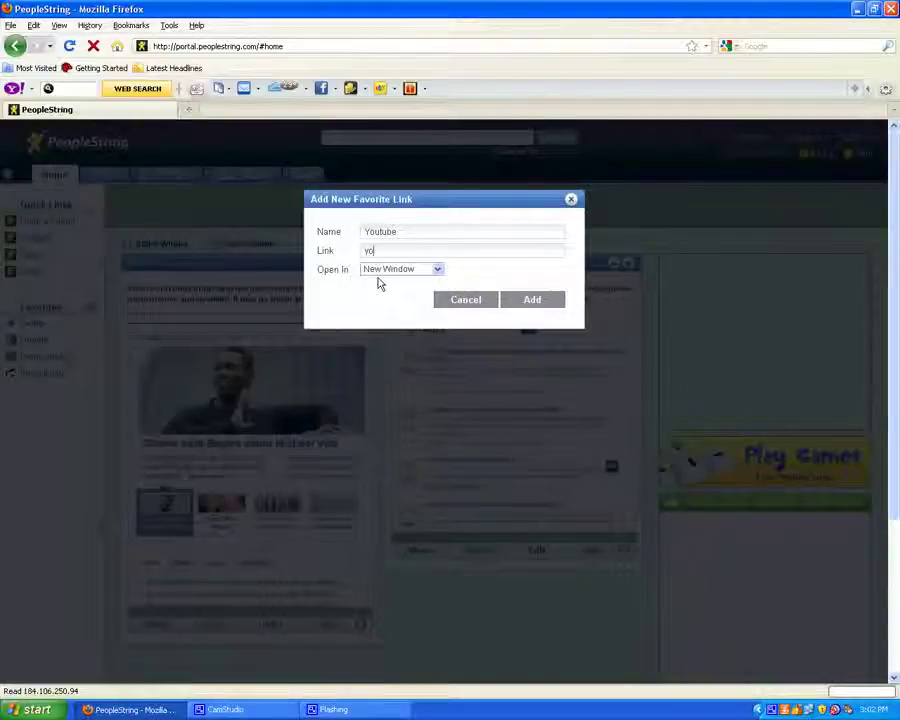
pyautogui.write('utube.com')
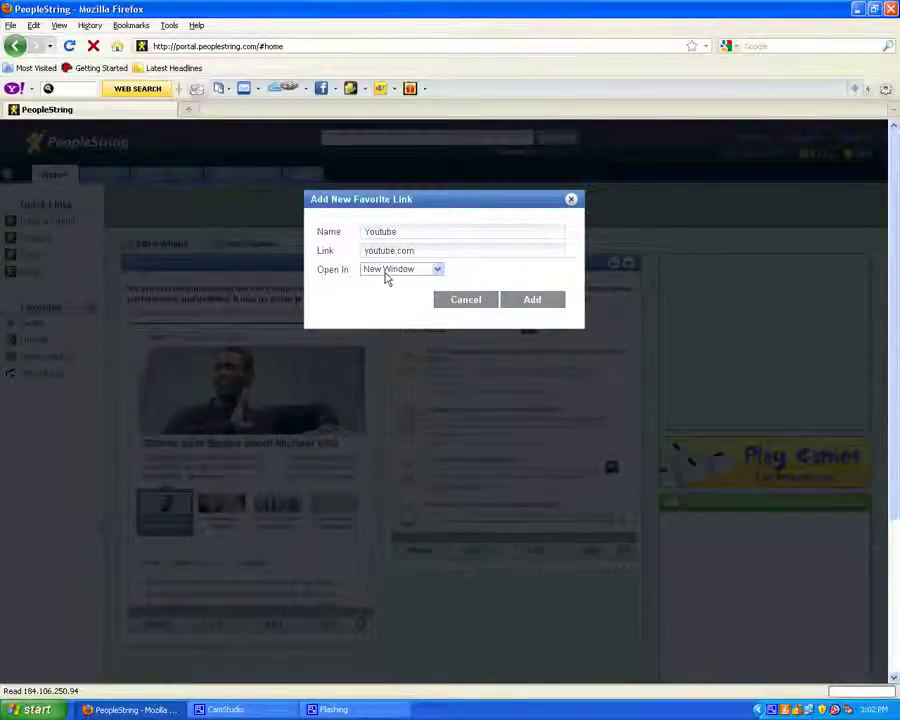
pyautogui.click(386, 270)
pyautogui.click(390, 291)
pyautogui.click(525, 300)
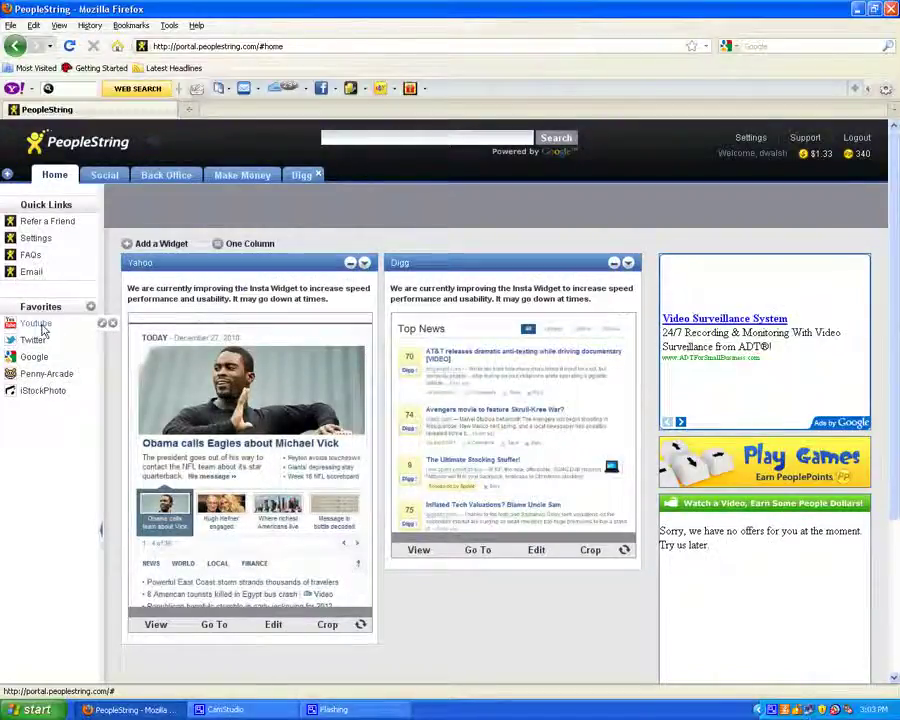
pyautogui.click(38, 324)
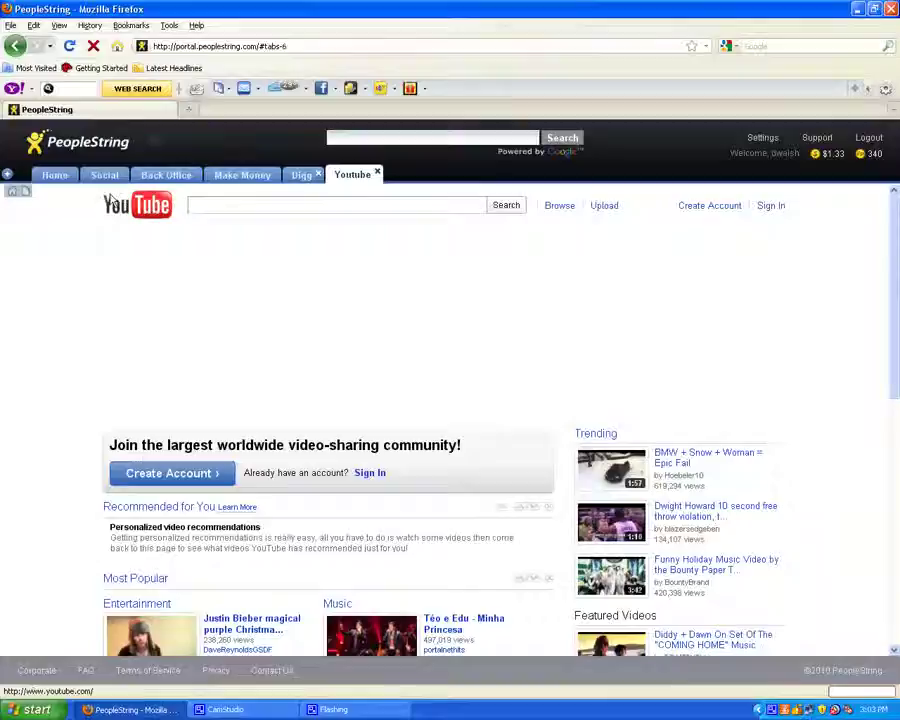
# Return to the Home page and create a new widget tab named Sports.
pyautogui.click(54, 175)
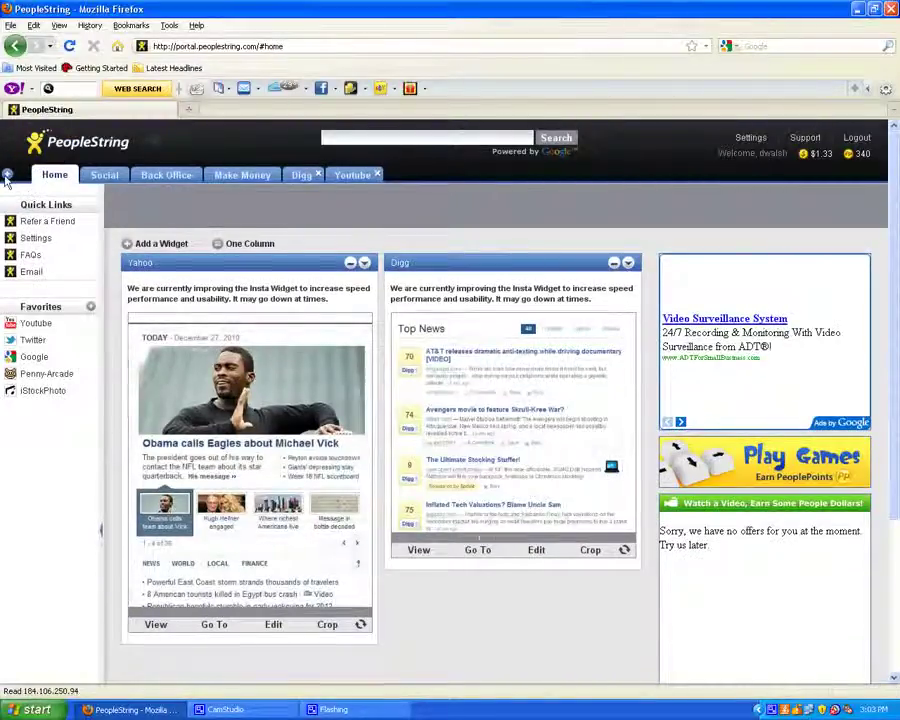
pyautogui.click(7, 177)
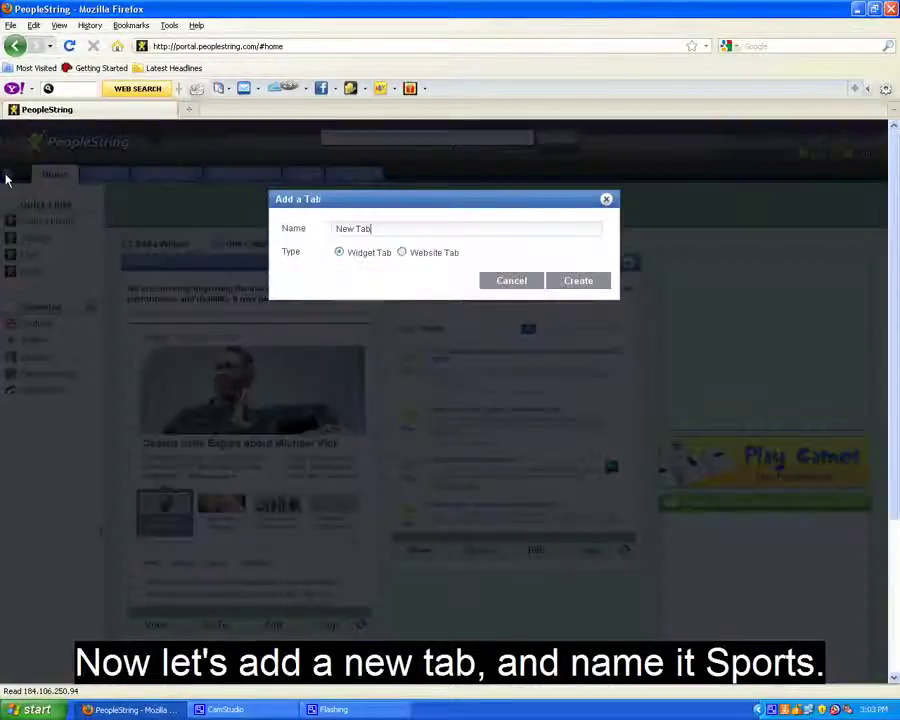
pyautogui.press('BackSpace')
pyautogui.press('BackSpace')
pyautogui.press('BackSpace')
pyautogui.press('BackSpace')
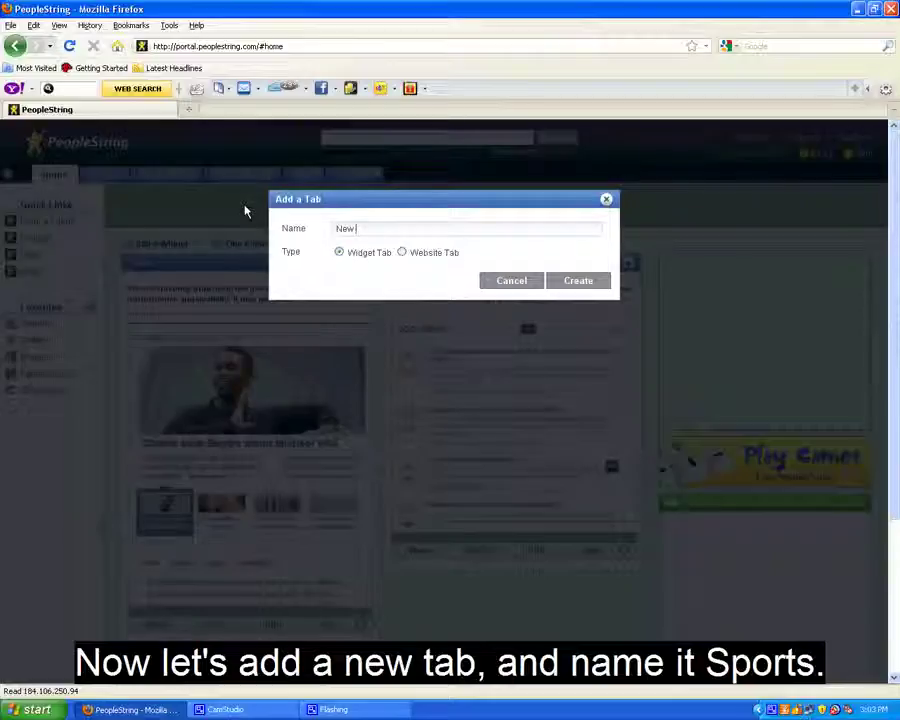
pyautogui.press('BackSpace')
pyautogui.press('BackSpace')
pyautogui.press('BackSpace')
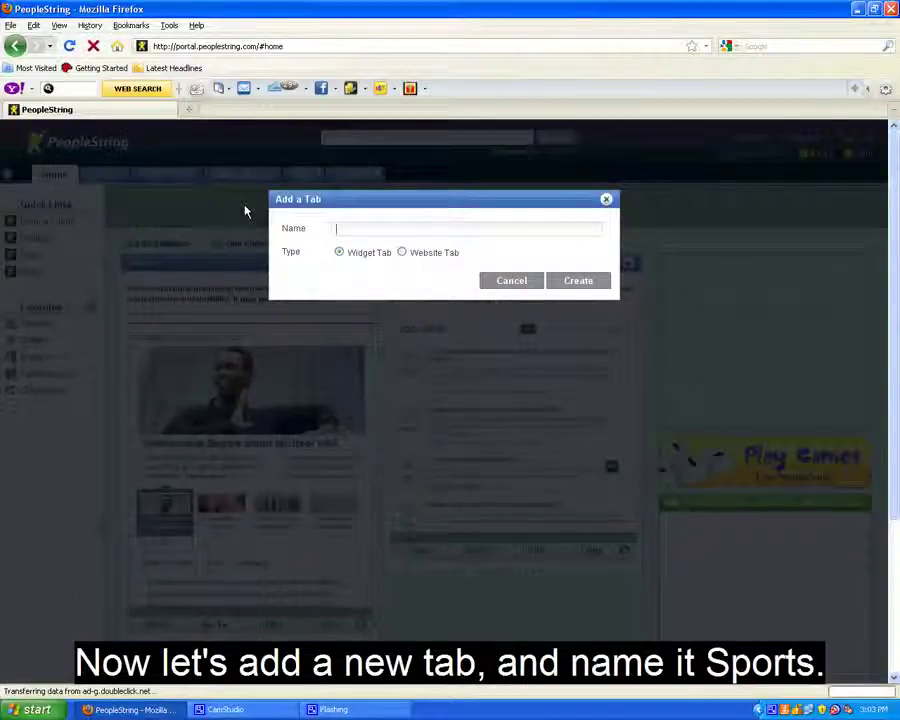
pyautogui.write('Sports')
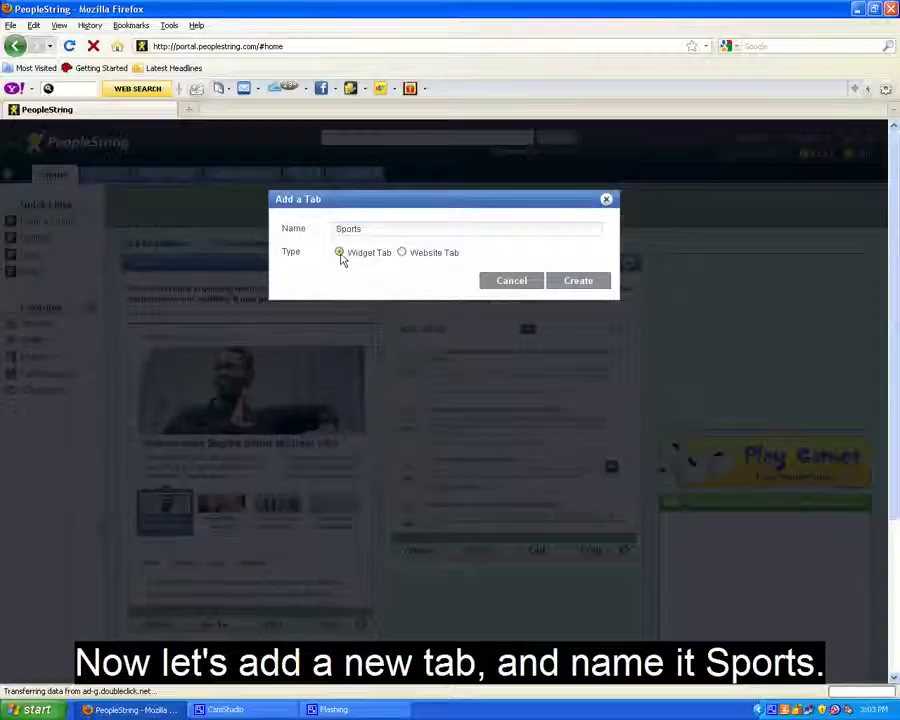
pyautogui.click(593, 284)
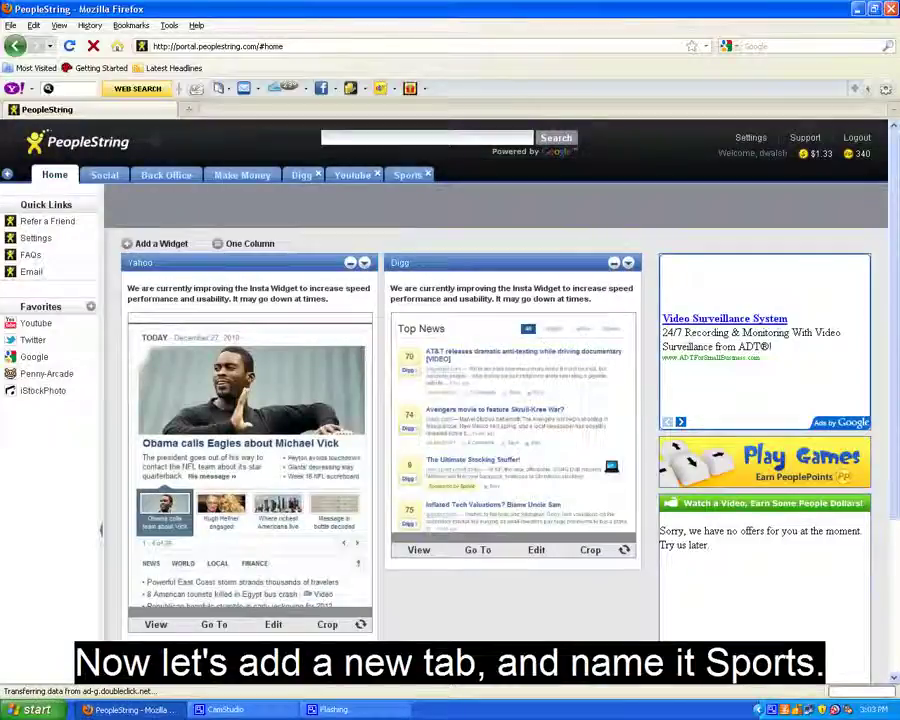
# Search the widget gallery for sports and add the Sports Widget to the Sports tab.
pyautogui.click(407, 177)
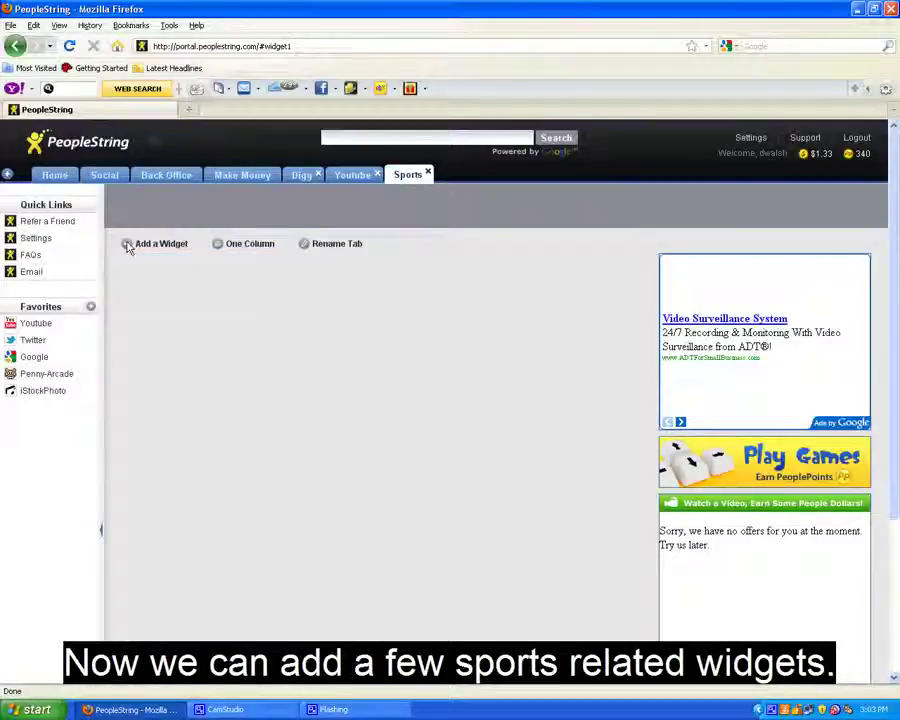
pyautogui.click(127, 245)
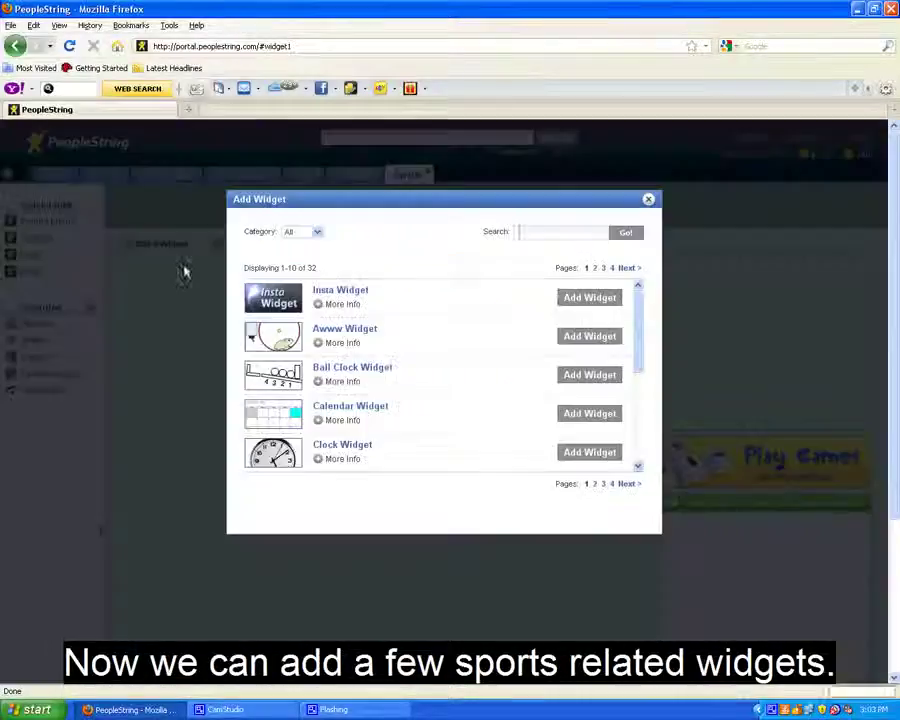
pyautogui.click(546, 236)
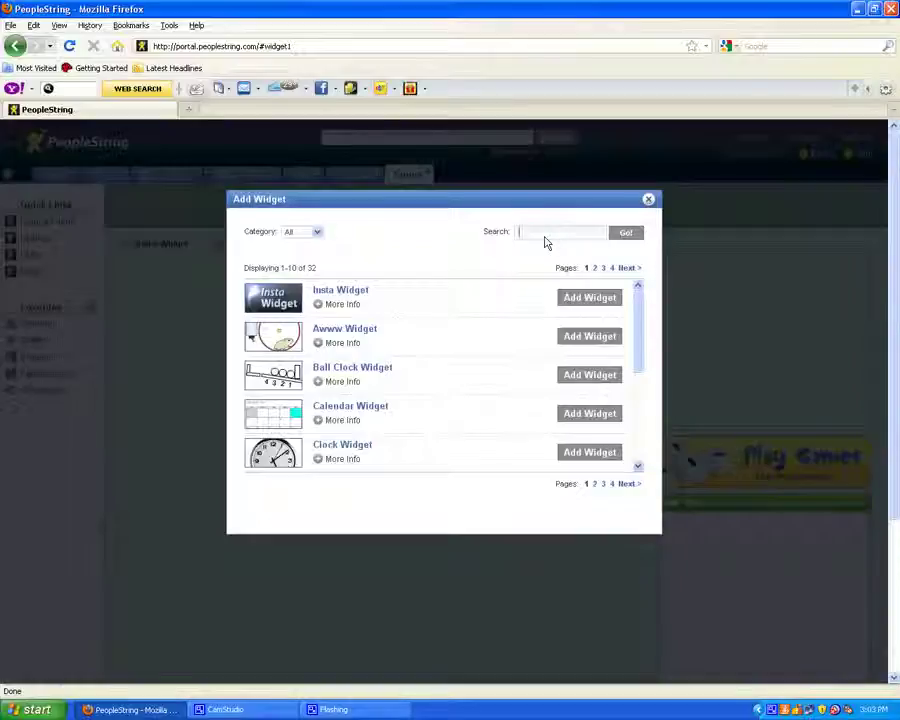
pyautogui.write('sports')
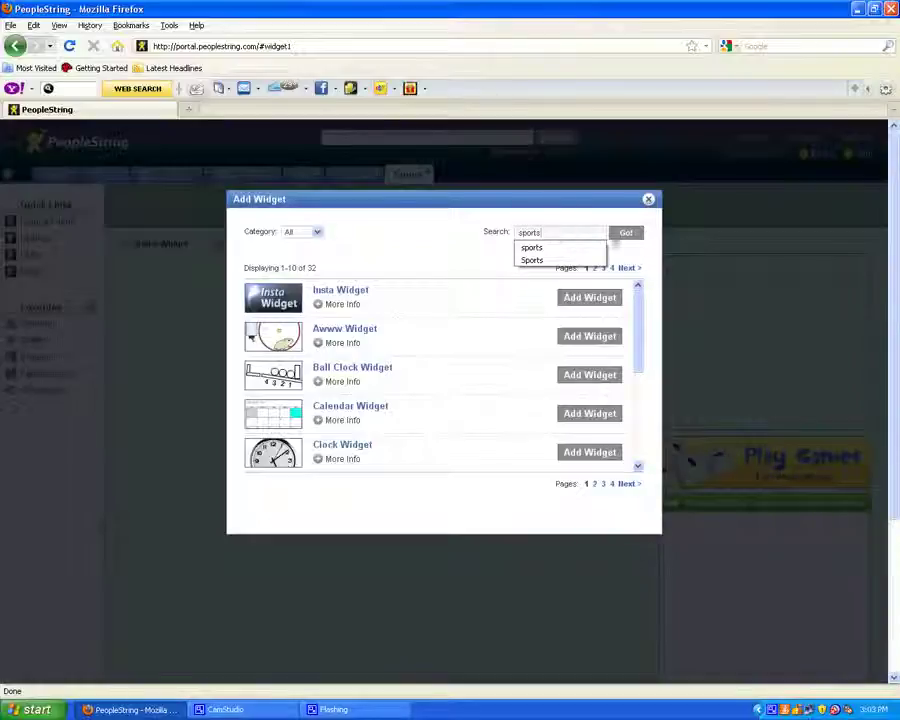
pyautogui.click(622, 233)
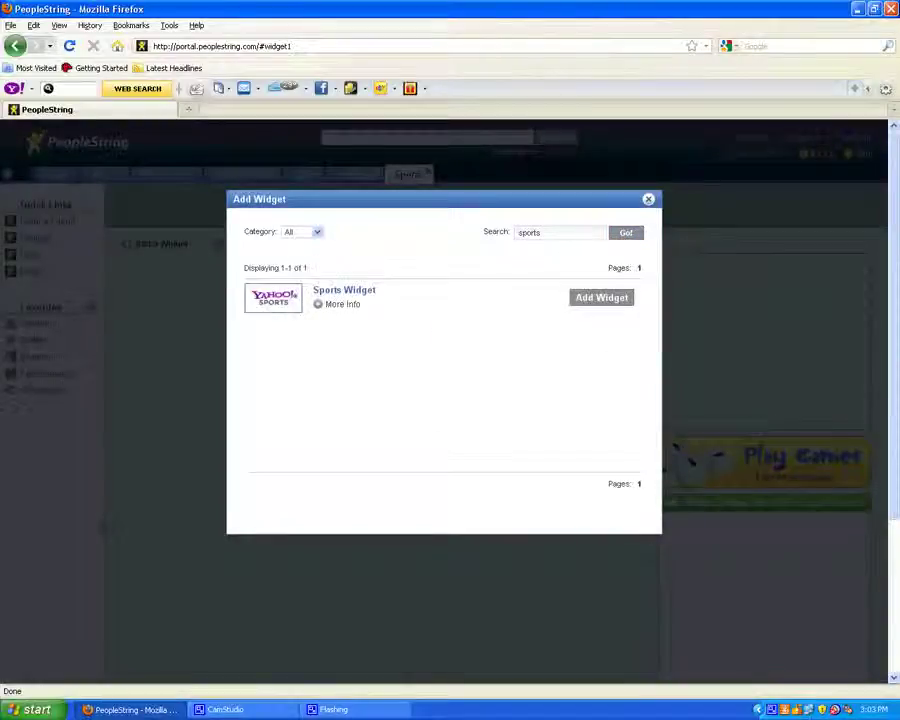
pyautogui.click(591, 299)
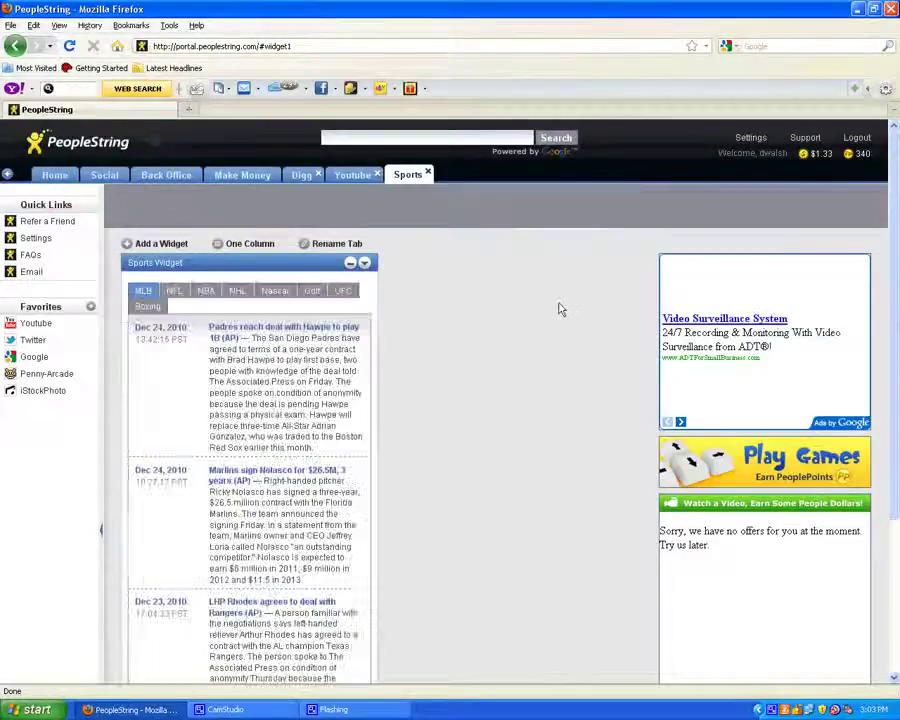
pyautogui.scroll(-5, 543, 314)
pyautogui.scroll(5, 543, 314)
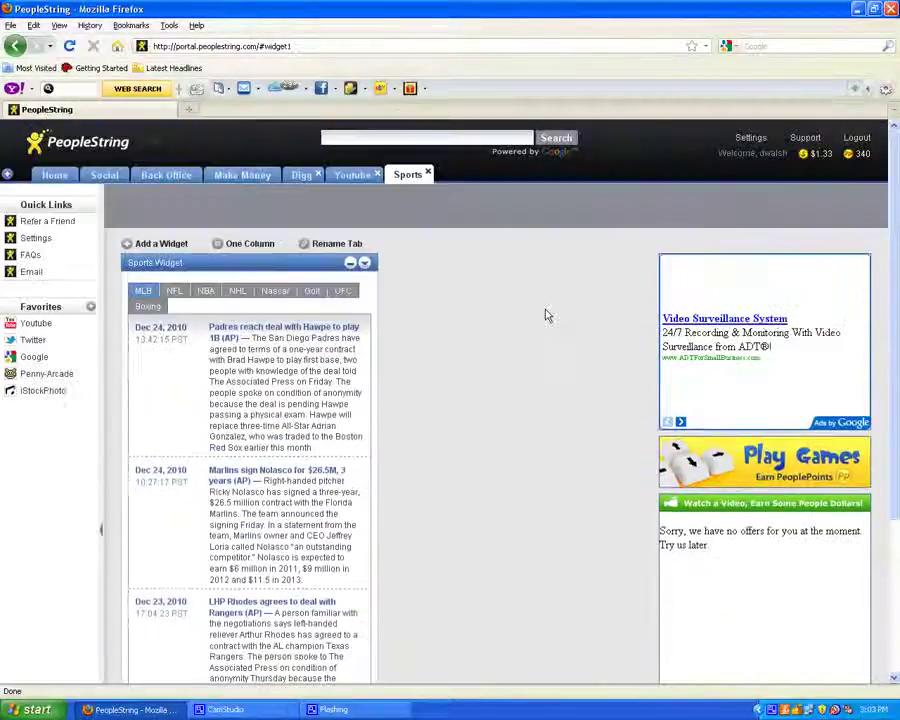
# Add an Insta Widget titled NBA for nba.com, with its links opening in a new PeopleString tab.
pyautogui.click(160, 244)
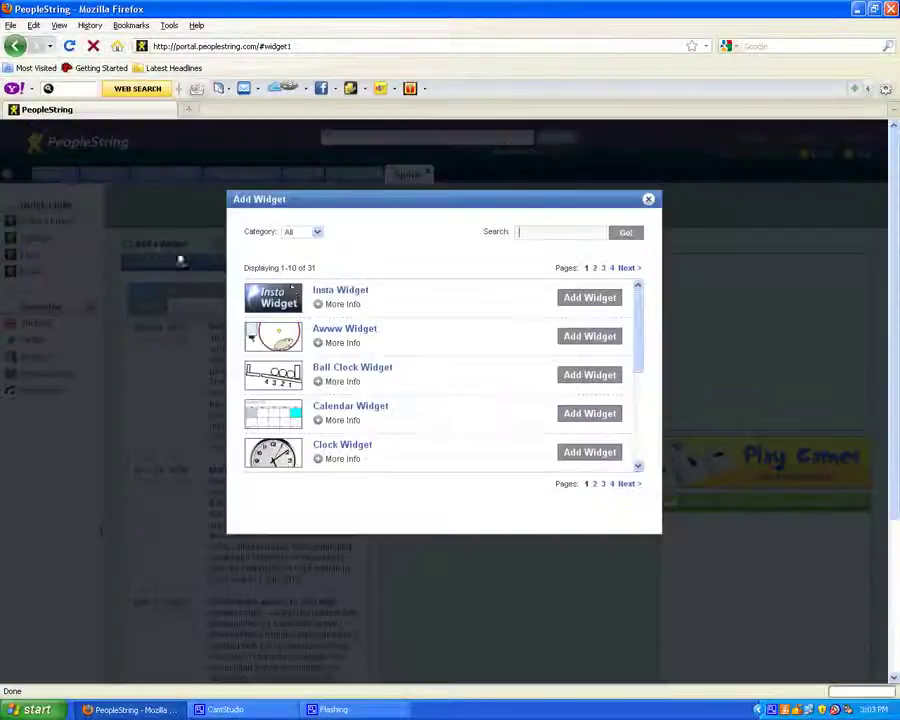
pyautogui.click(577, 297)
pyautogui.click(475, 329)
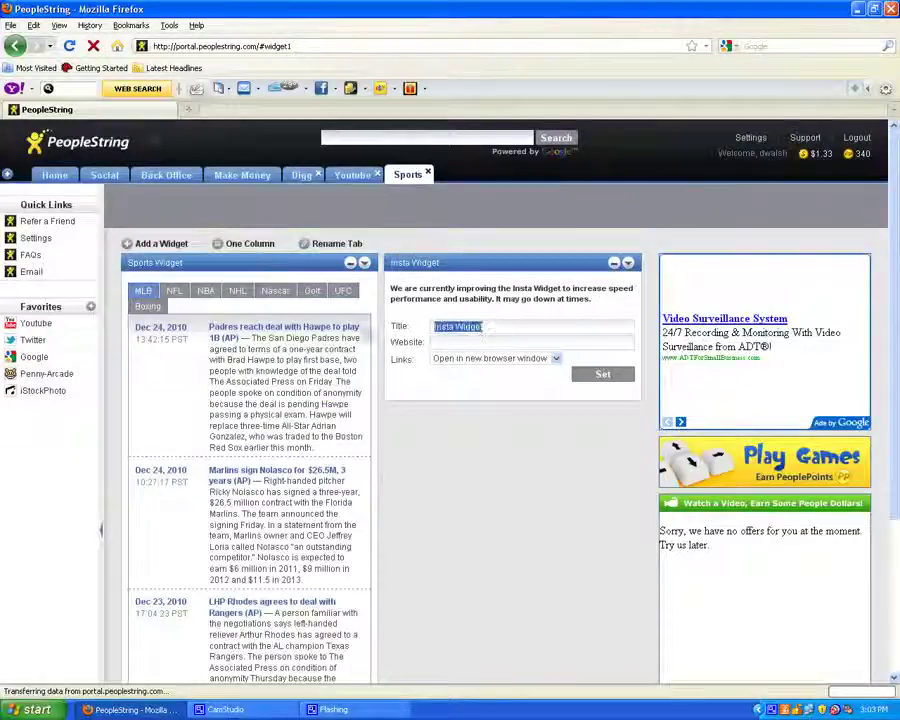
pyautogui.write('NBA')
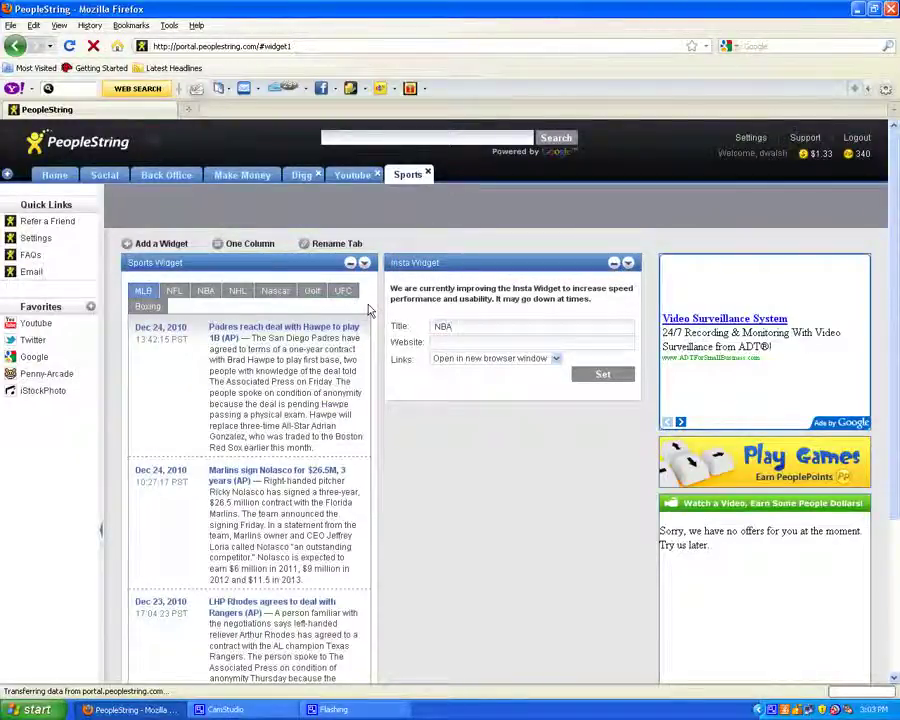
pyautogui.press('Tab')
pyautogui.write('nba.com')
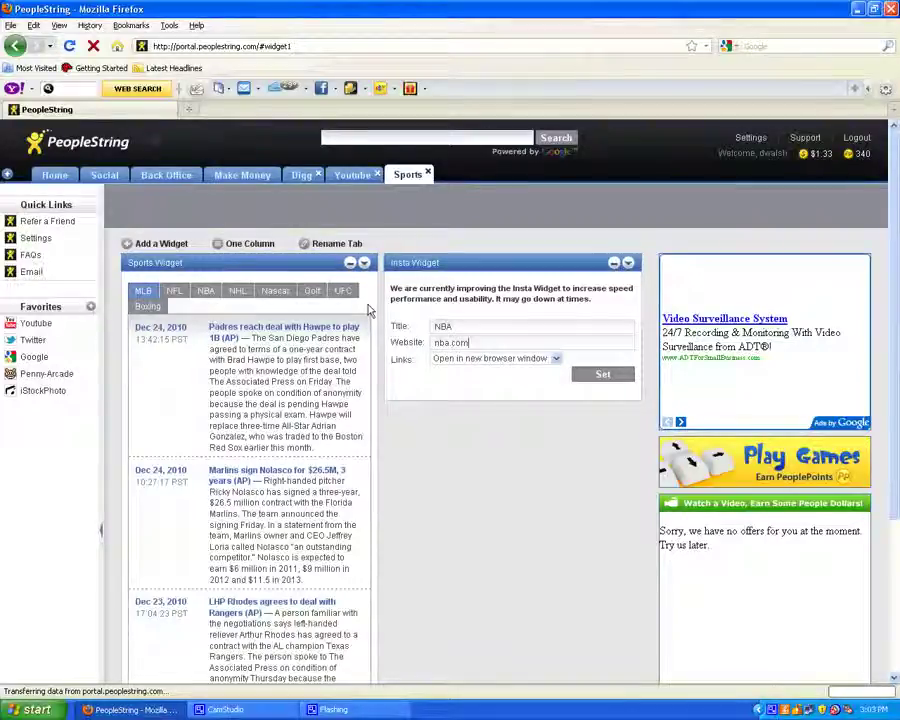
pyautogui.click(490, 359)
pyautogui.click(495, 380)
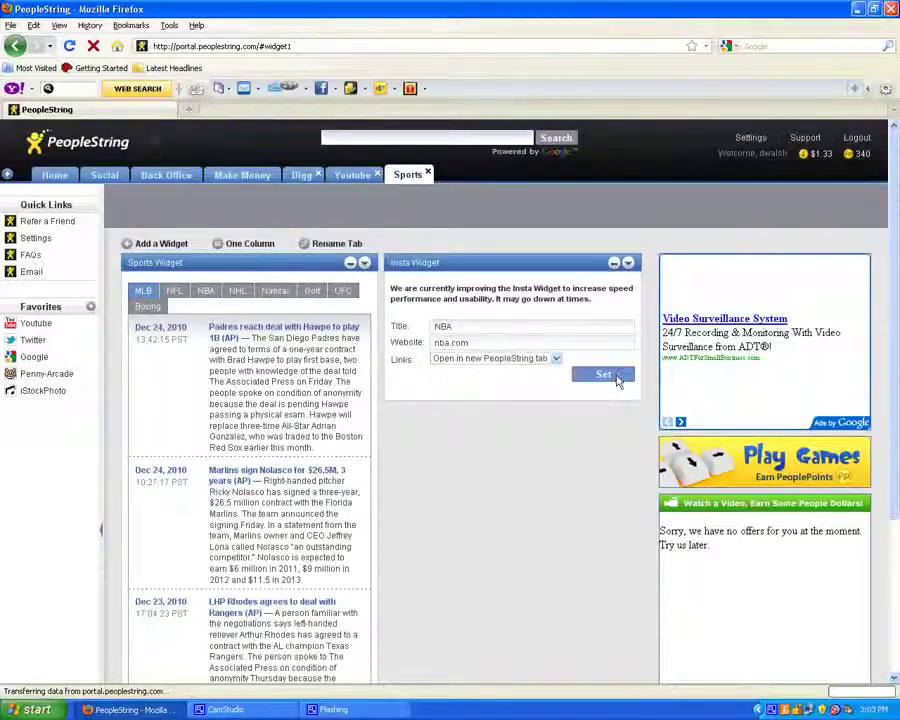
pyautogui.click(603, 374)
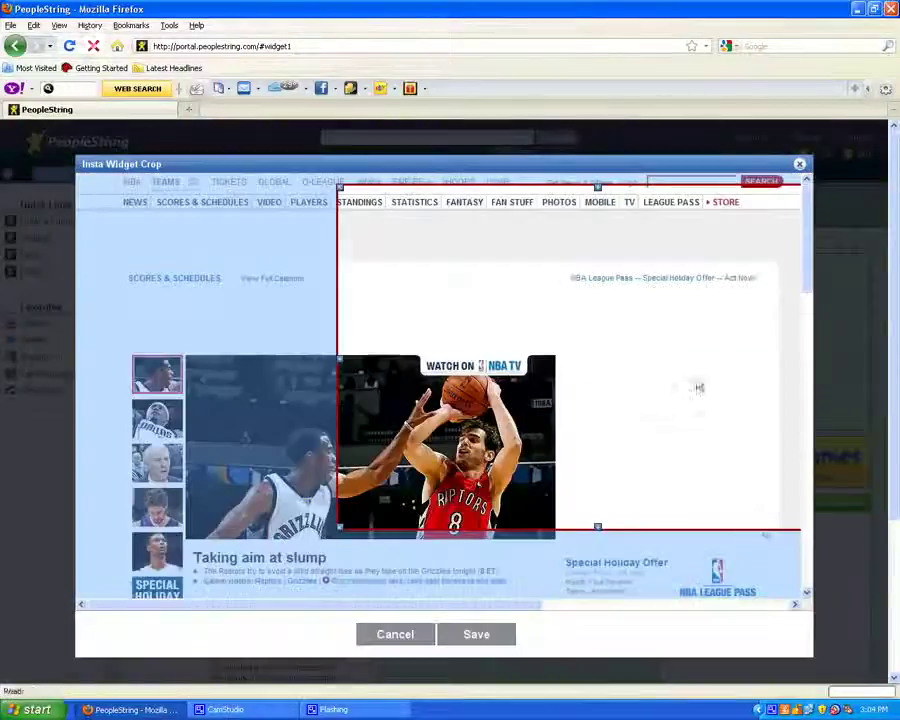
# Crop the NBA widget to the lead photo story with its thumbnail column, and save the crop.
pyautogui.moveTo(657, 407); pyautogui.dragTo(405, 527)
pyautogui.scroll(-3, 405, 527)
pyautogui.moveTo(609, 406); pyautogui.dragTo(560, 408)
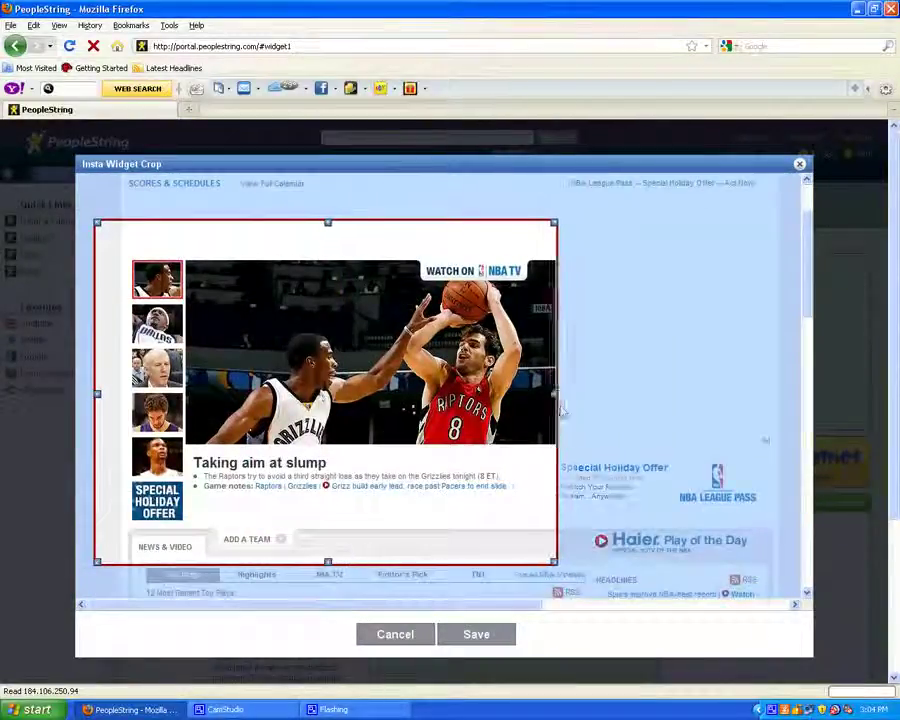
pyautogui.moveTo(330, 223); pyautogui.dragTo(330, 253)
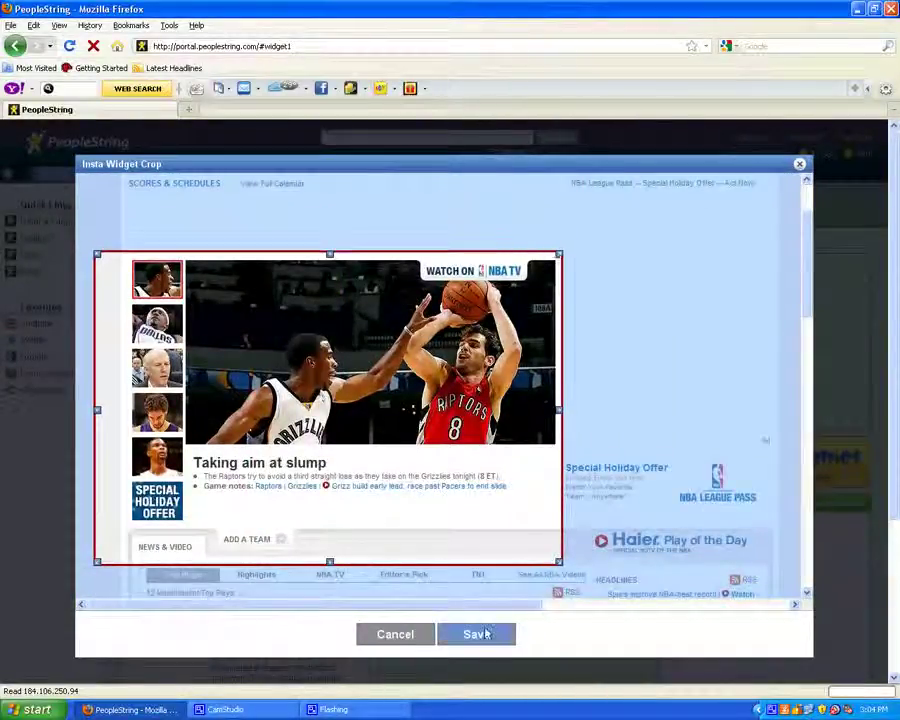
pyautogui.click(478, 634)
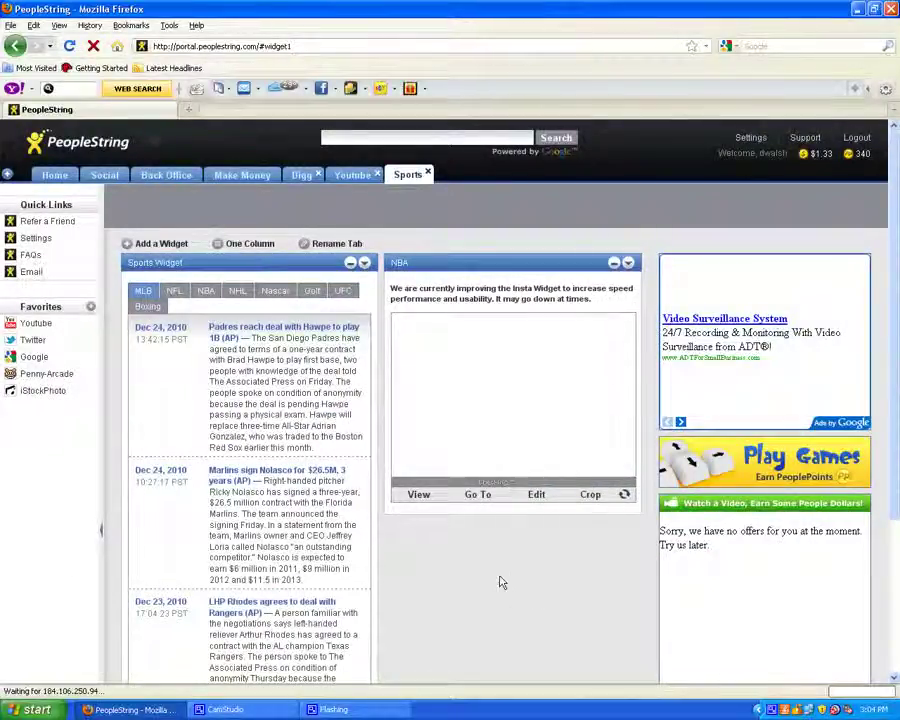
pyautogui.scroll(-4, 466, 614)
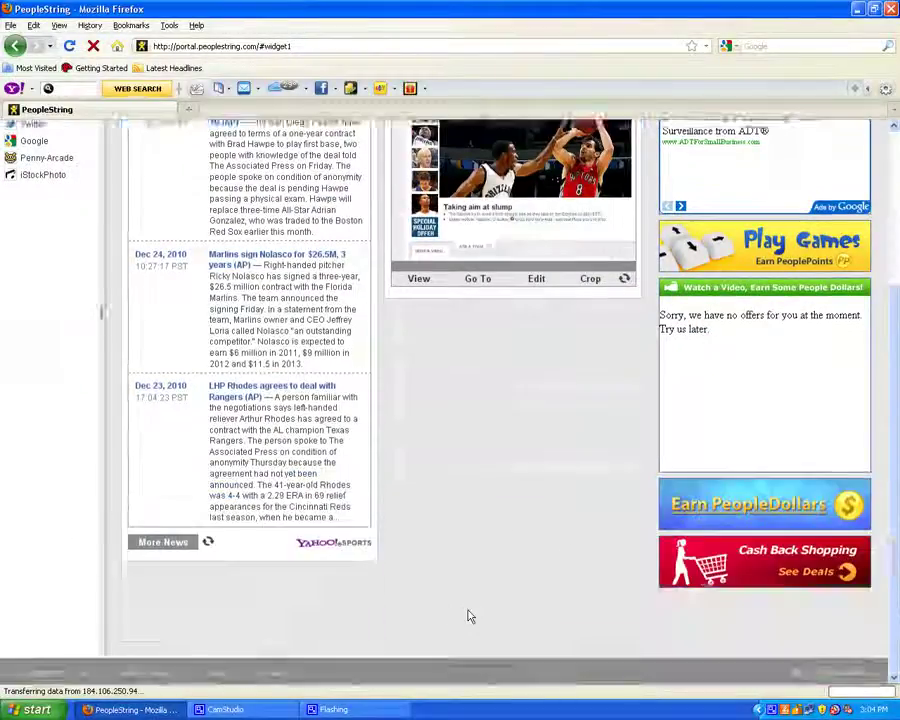
pyautogui.scroll(4, 472, 616)
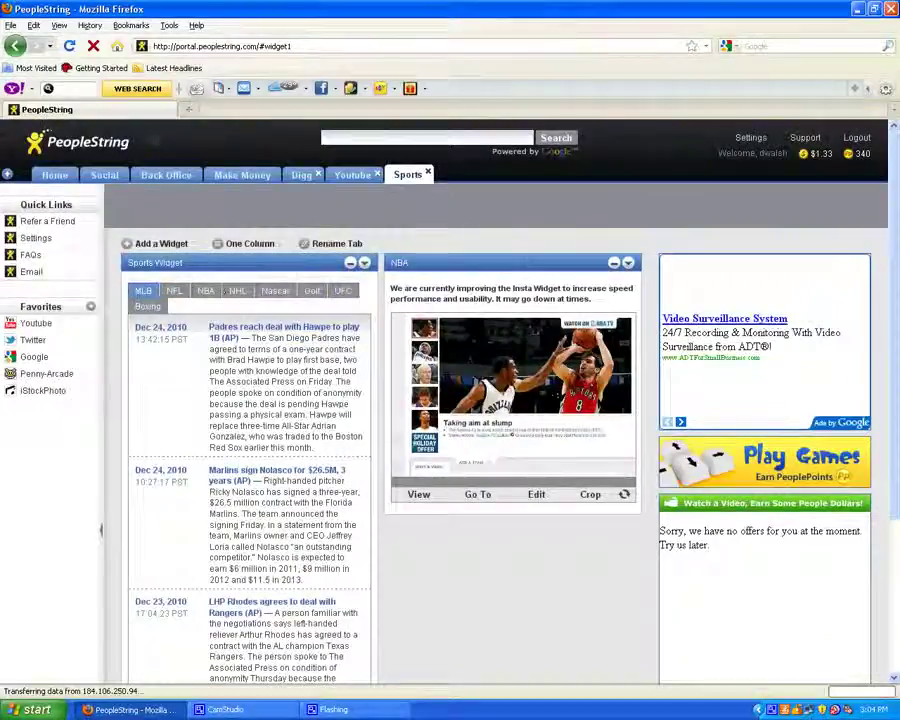
# Collapse both sports widgets, swap them so NBA sits in the first column, and expand them again.
pyautogui.click(614, 263)
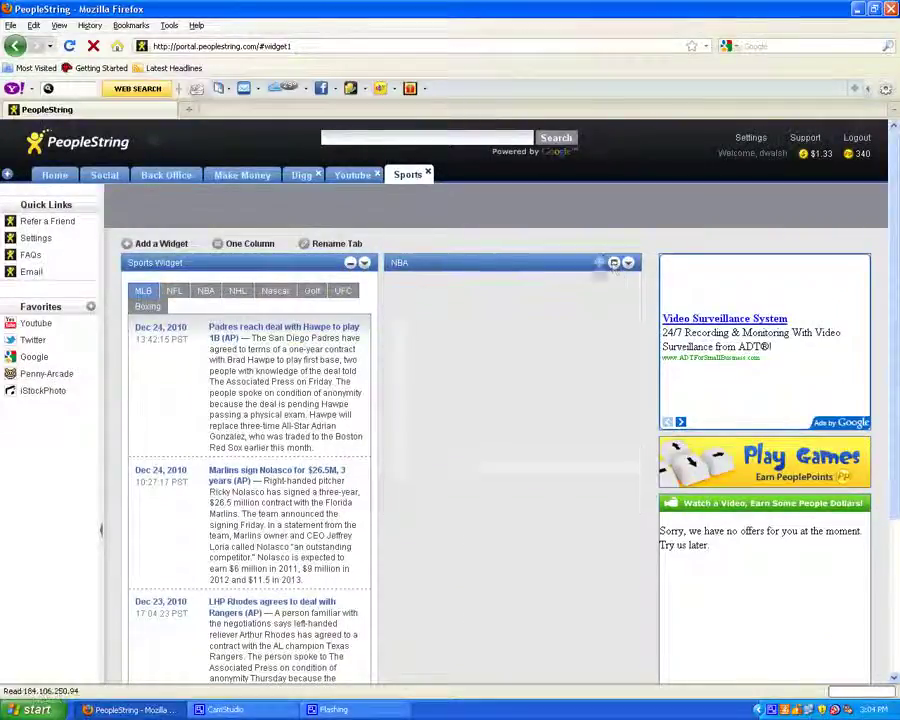
pyautogui.click(350, 263)
pyautogui.moveTo(230, 264); pyautogui.dragTo(273, 279)
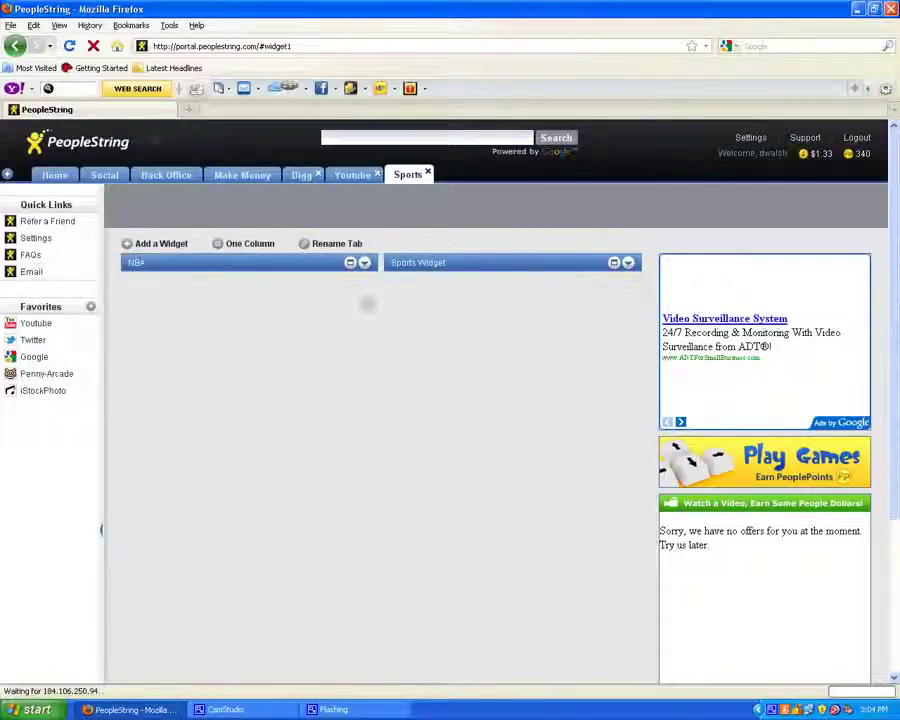
pyautogui.click(350, 263)
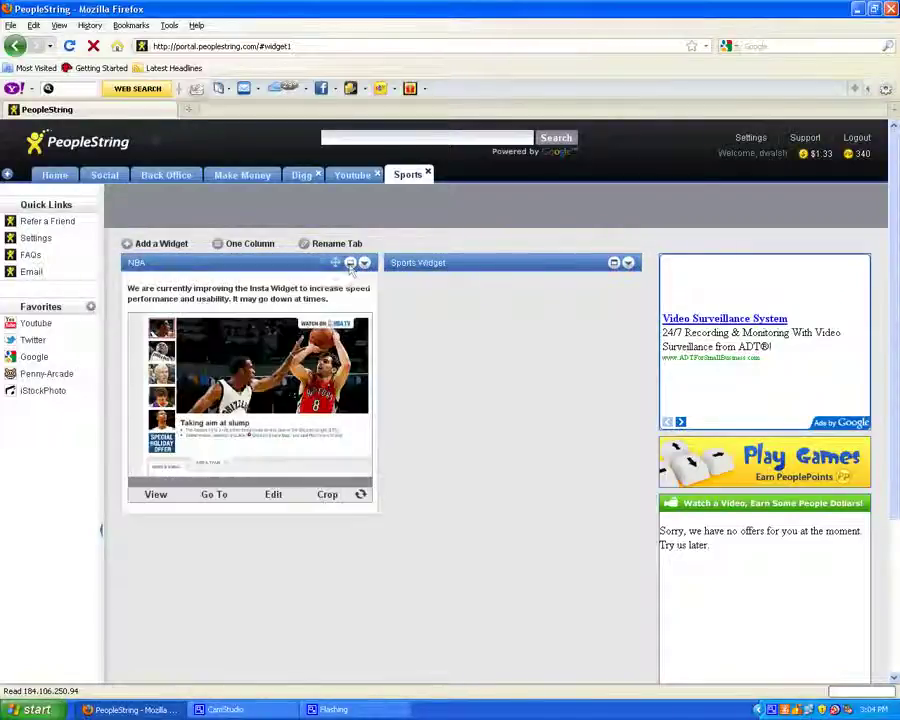
pyautogui.click(614, 263)
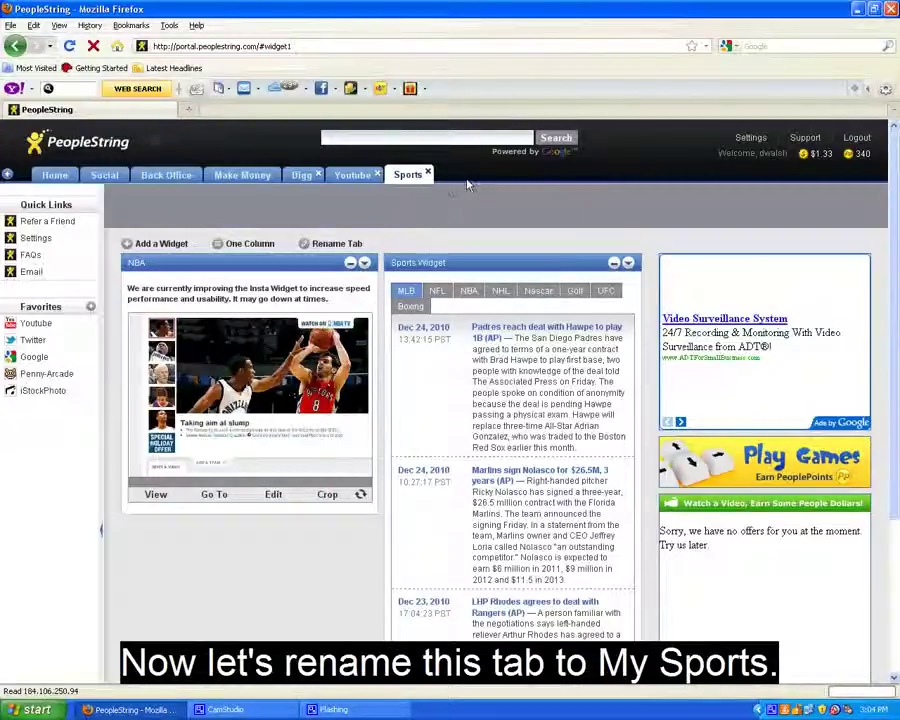
# Rename the Sports tab to My Sports and save the new name.
pyautogui.click(326, 248)
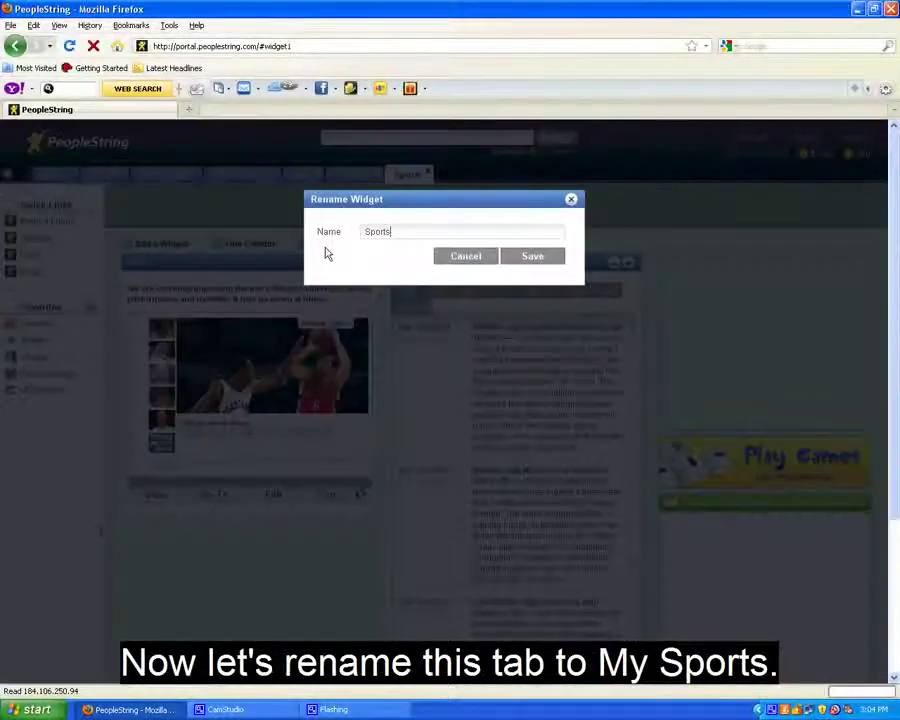
pyautogui.press('Home')
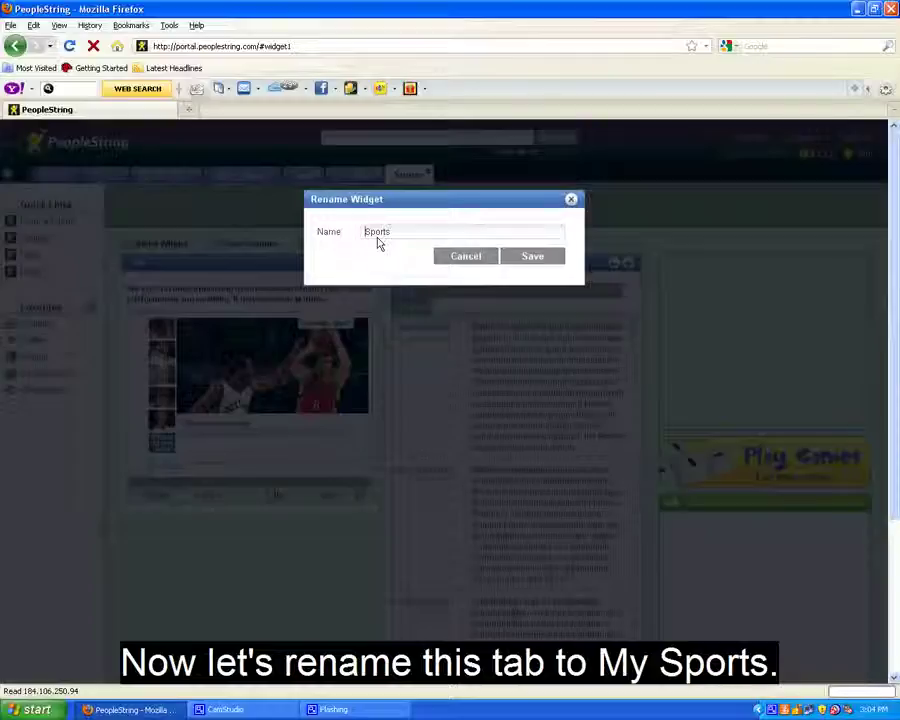
pyautogui.write('My')
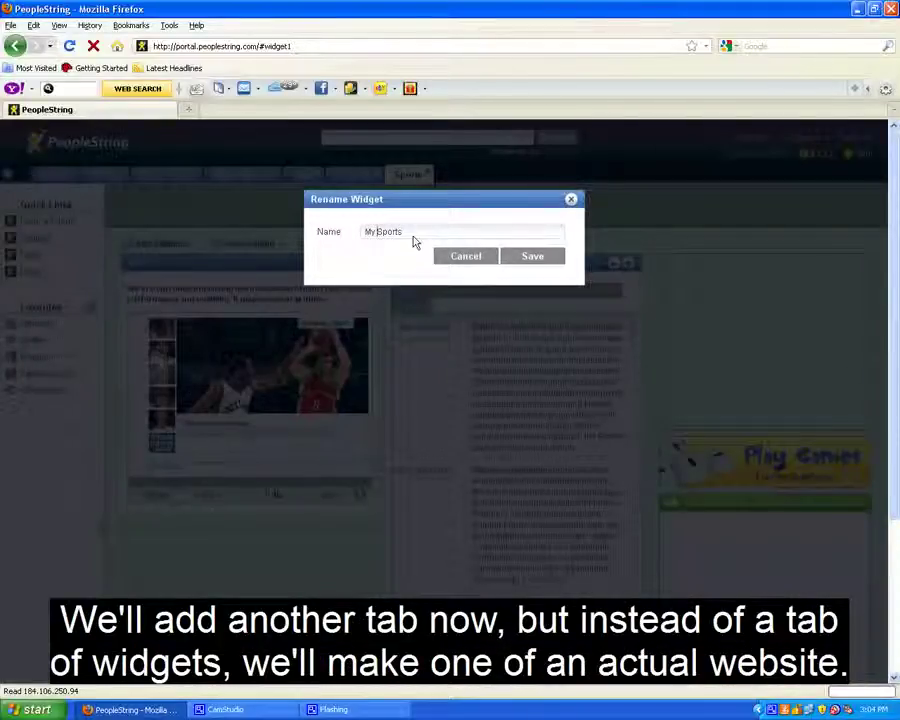
pyautogui.moveTo(415, 242); pyautogui.dragTo(313, 242)
pyautogui.click(535, 258)
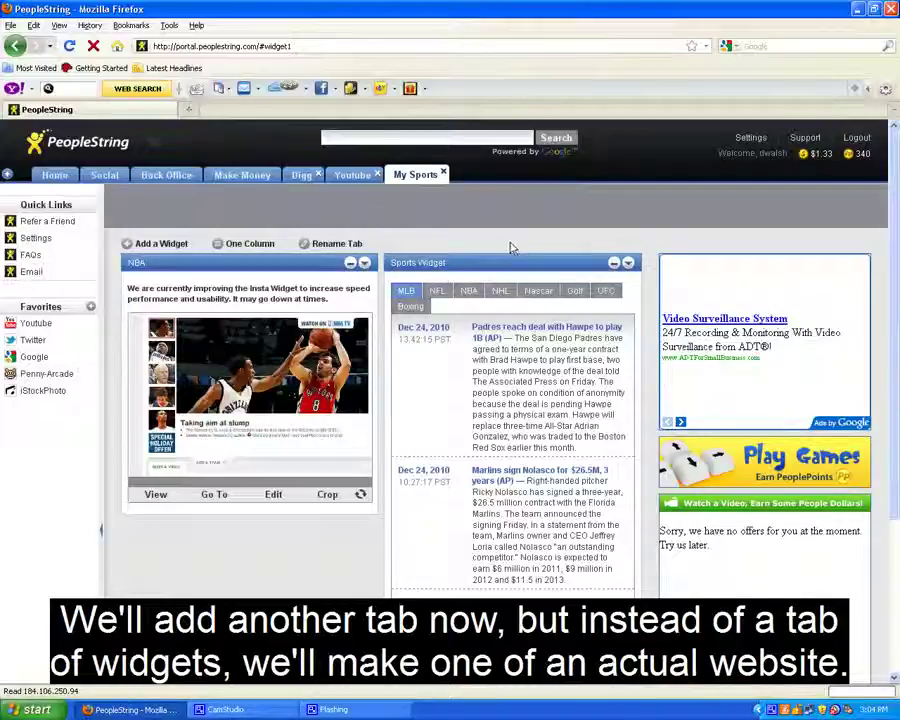
# Create a website tab named Yahoo! that loads yahoo.com.
pyautogui.click(7, 175)
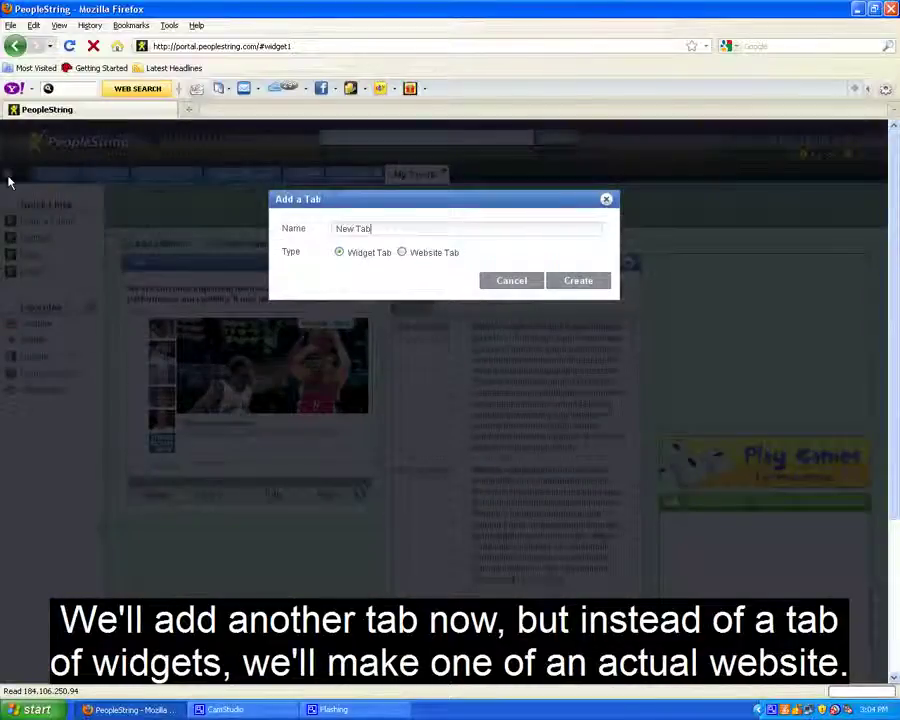
pyautogui.write('Ya')
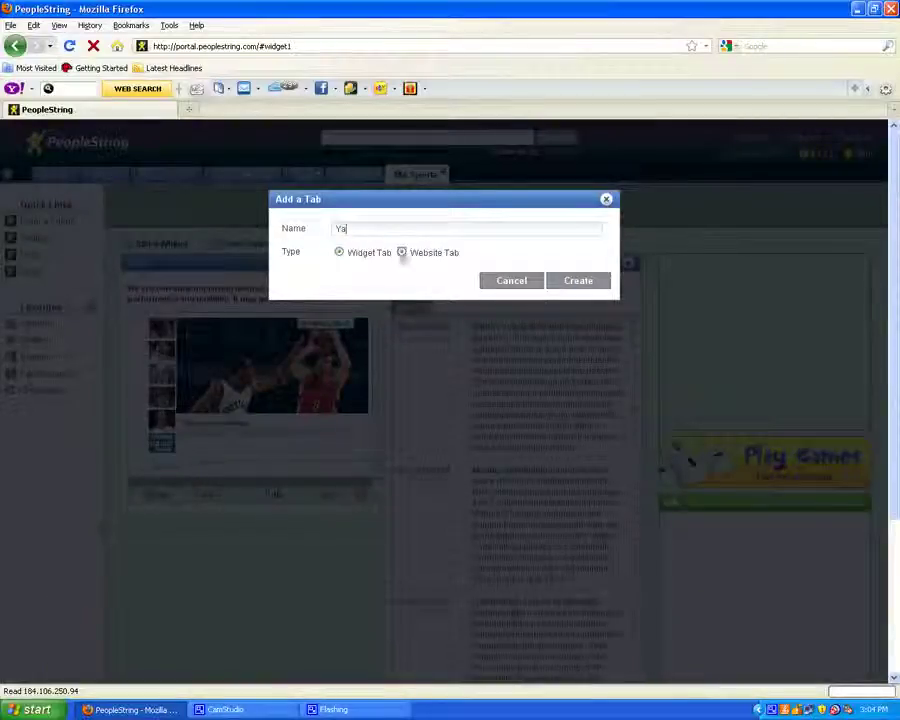
pyautogui.click(401, 252)
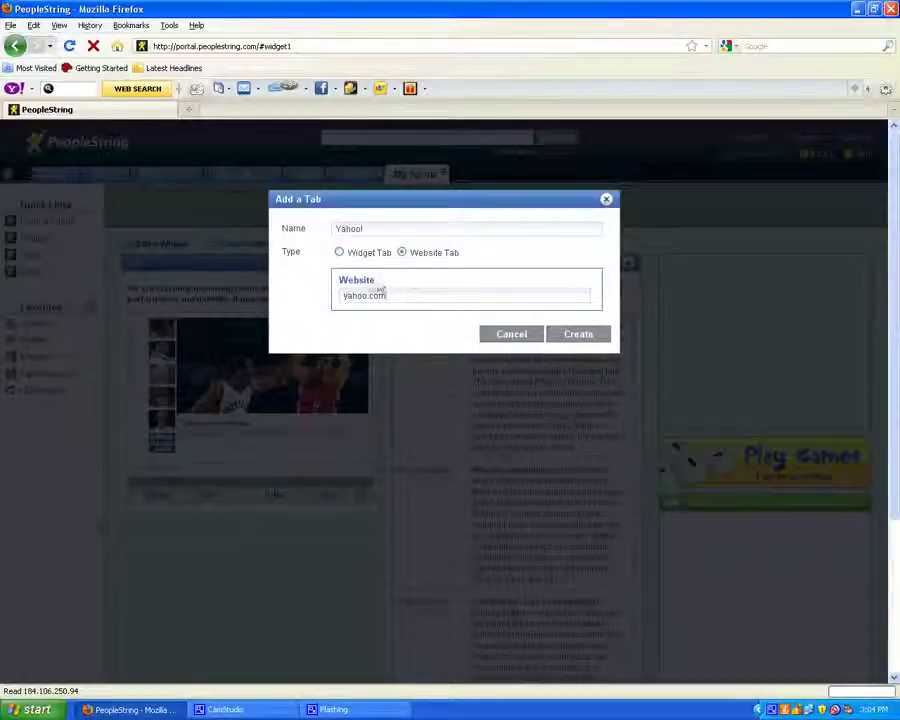
pyautogui.click(564, 337)
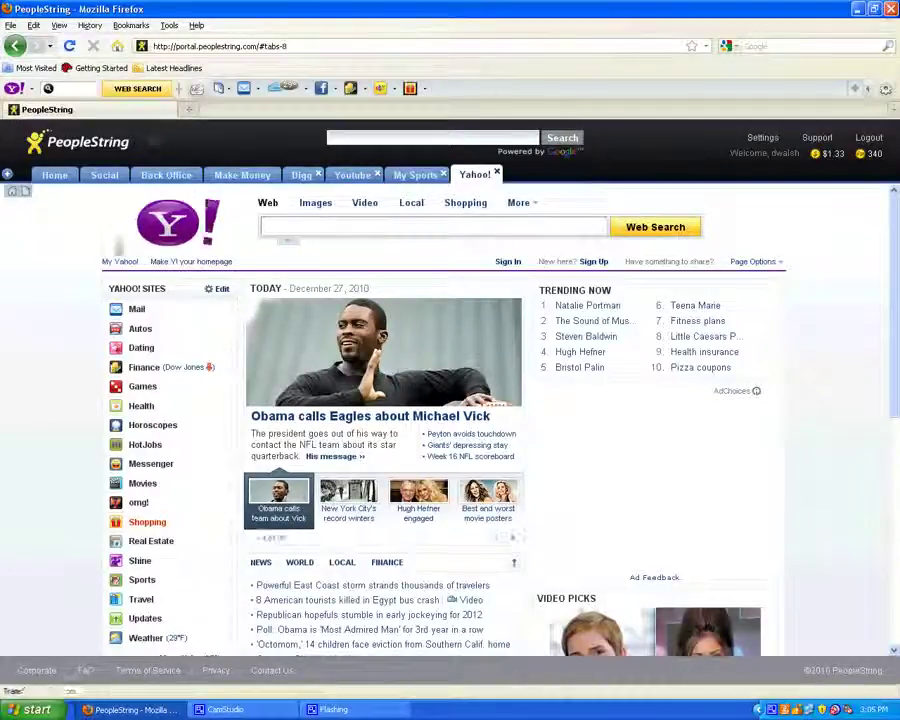
# Create a widget tab named Random Widgets, switch to it, and bring up its widget gallery.
pyautogui.click(7, 174)
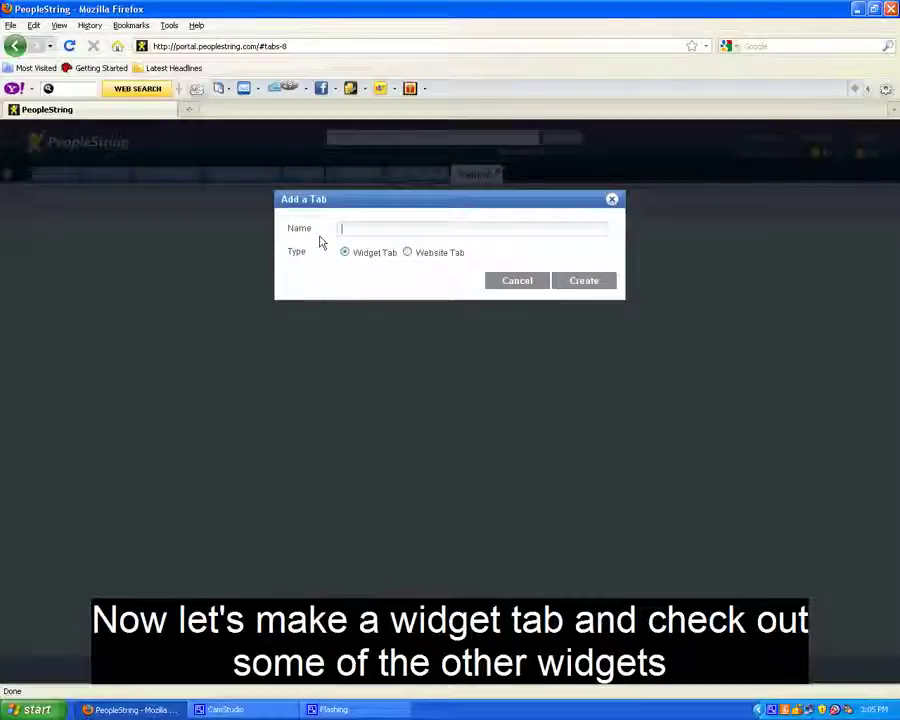
pyautogui.write('Wi')
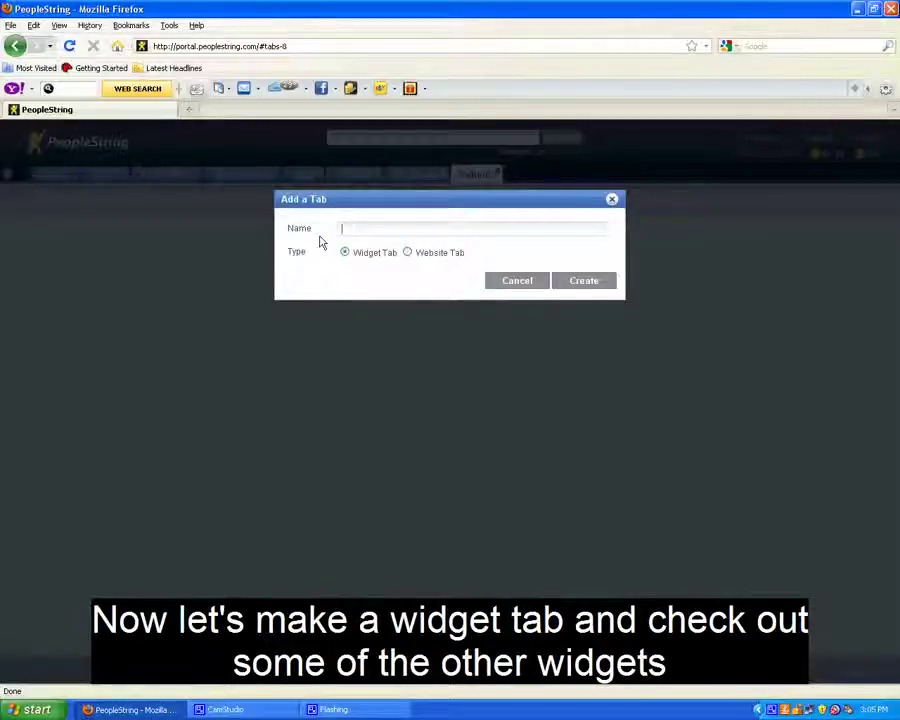
pyautogui.write('dom Wid')
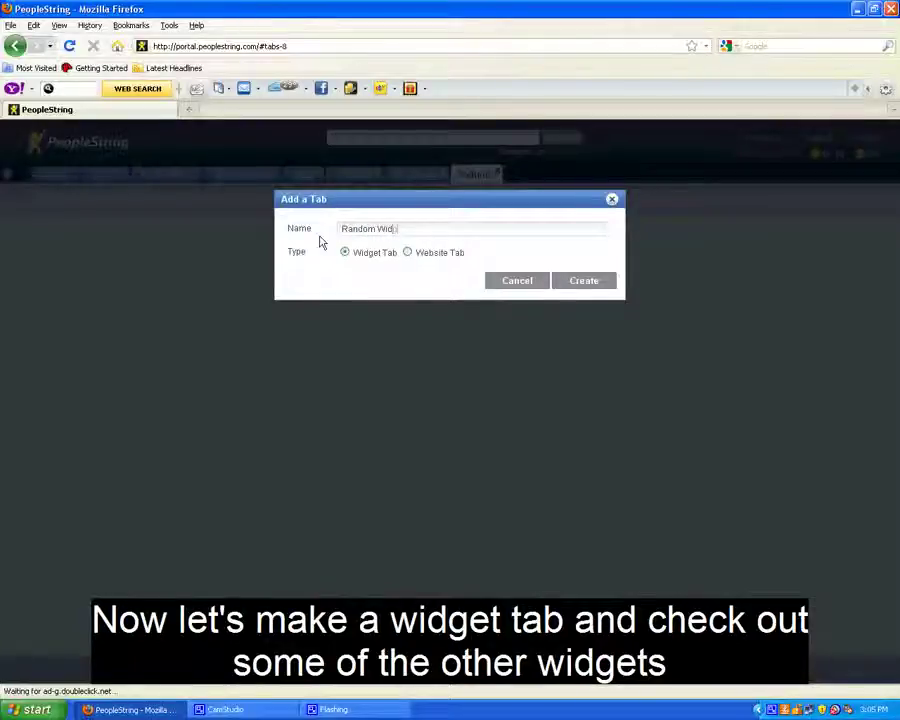
pyautogui.write('gets')
pyautogui.click(601, 282)
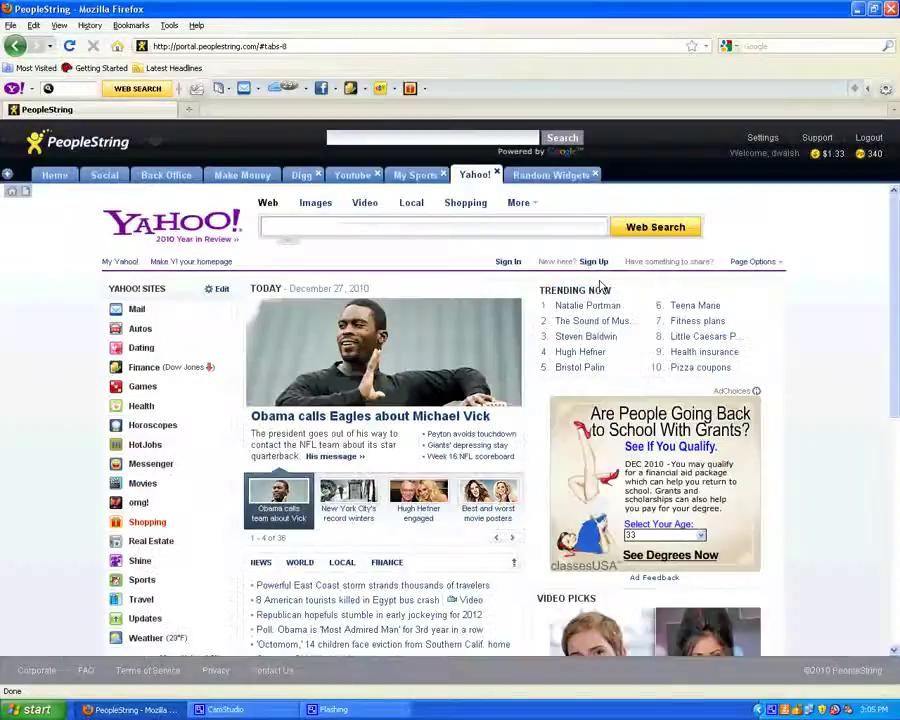
pyautogui.click(547, 177)
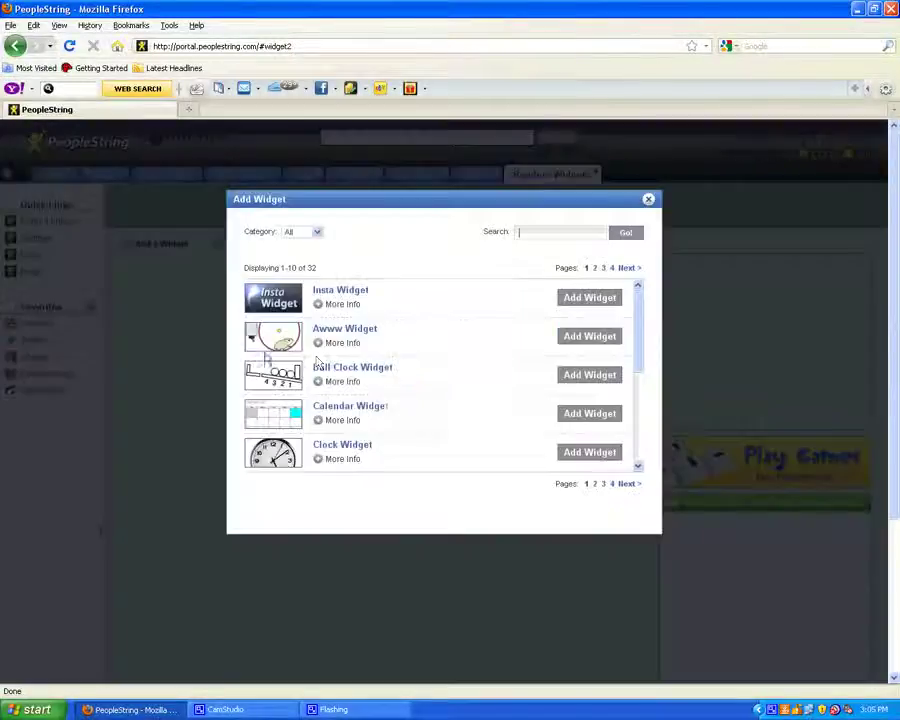
# Add the Ball Clock Widget and the Cradle Widget to the Random Widgets tab.
pyautogui.click(590, 375)
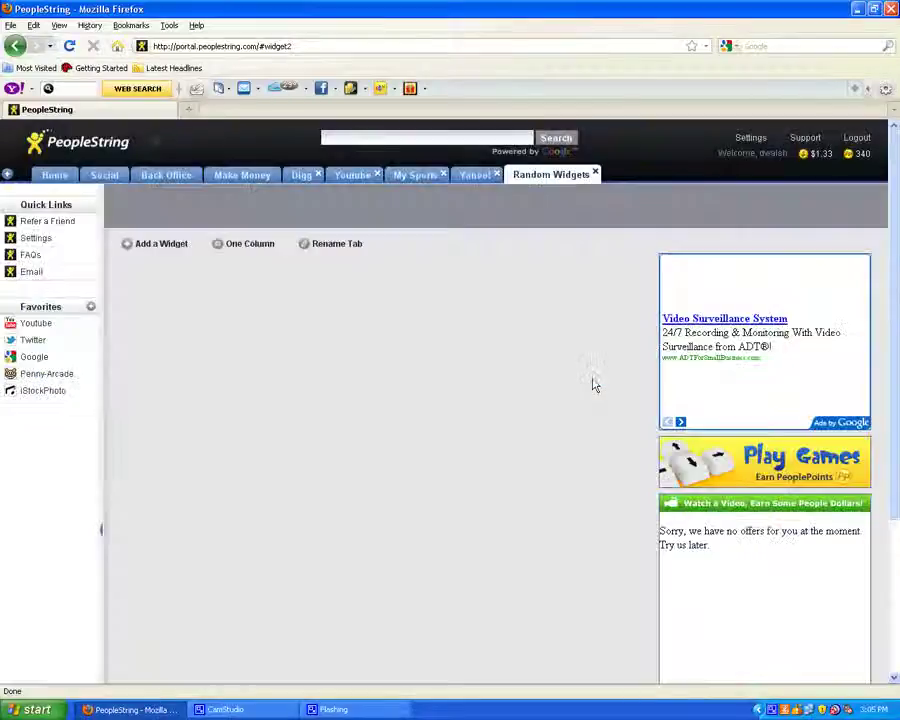
pyautogui.click(128, 245)
pyautogui.click(574, 450)
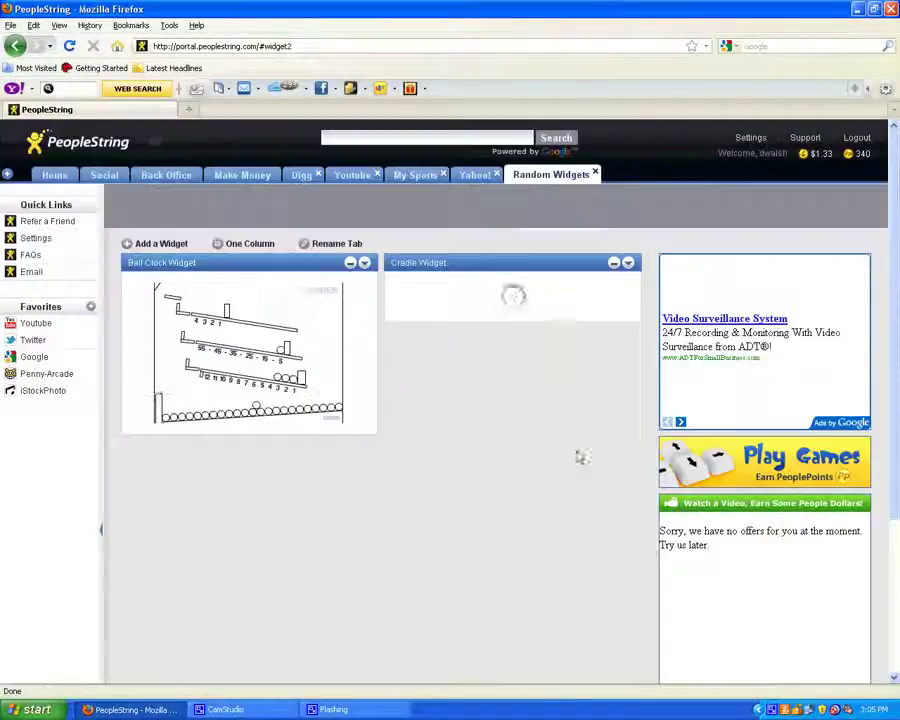
pyautogui.moveTo(497, 372); pyautogui.dragTo(428, 360)
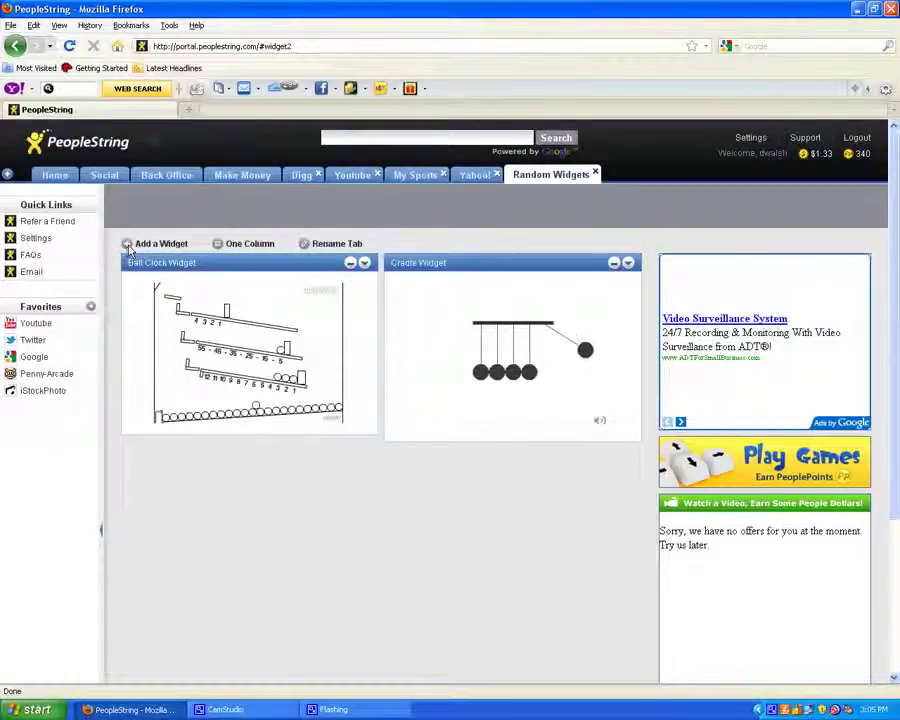
# Add the Hamster Widget and the Hangman widget from further down the gallery list.
pyautogui.click(128, 245)
pyautogui.moveTo(643, 325); pyautogui.dragTo(625, 408)
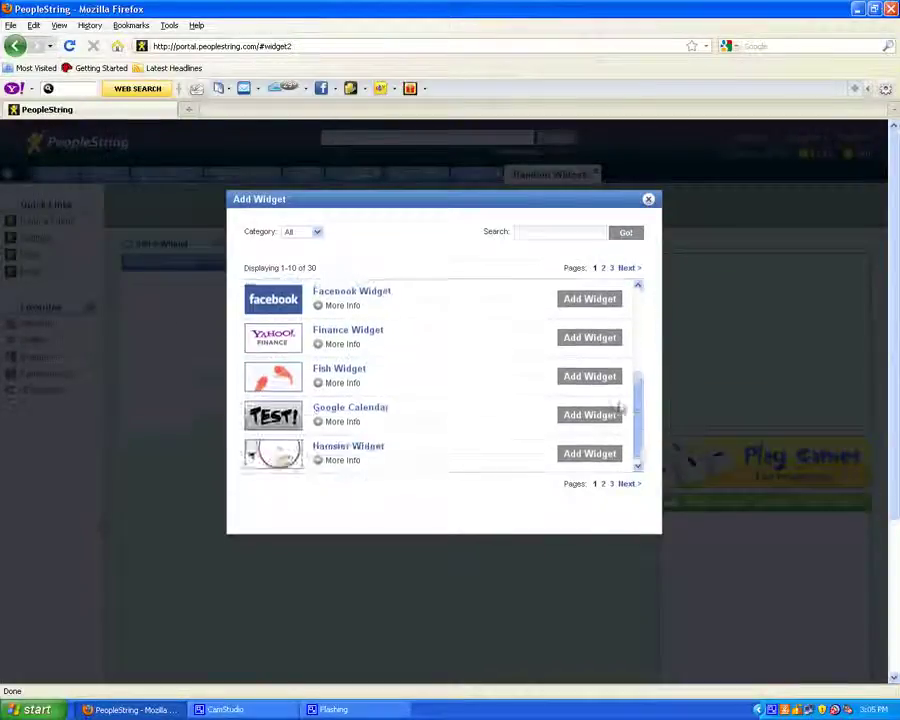
pyautogui.click(589, 453)
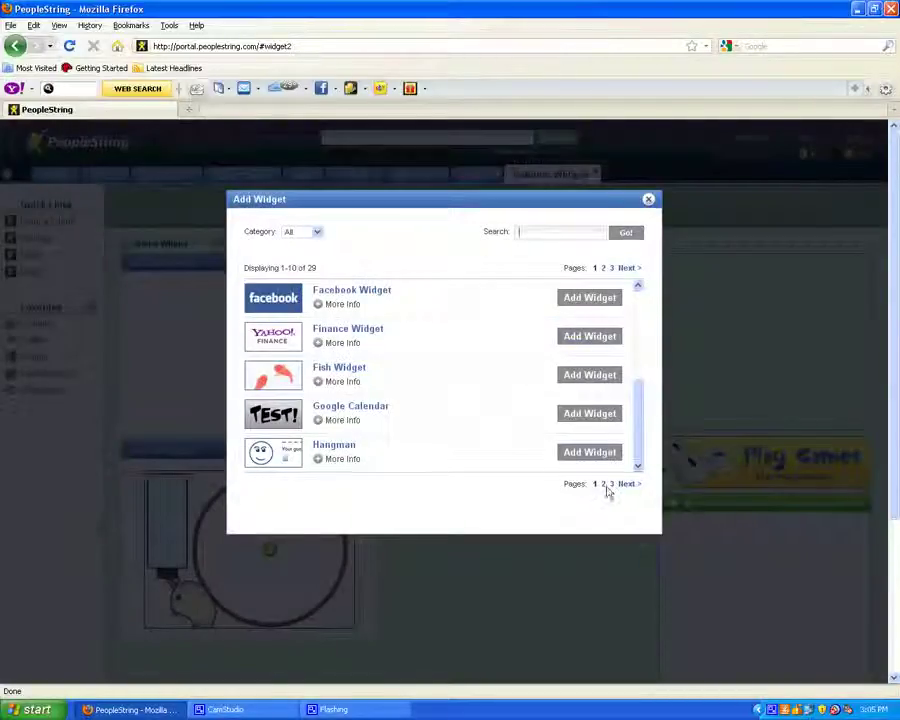
pyautogui.click(589, 452)
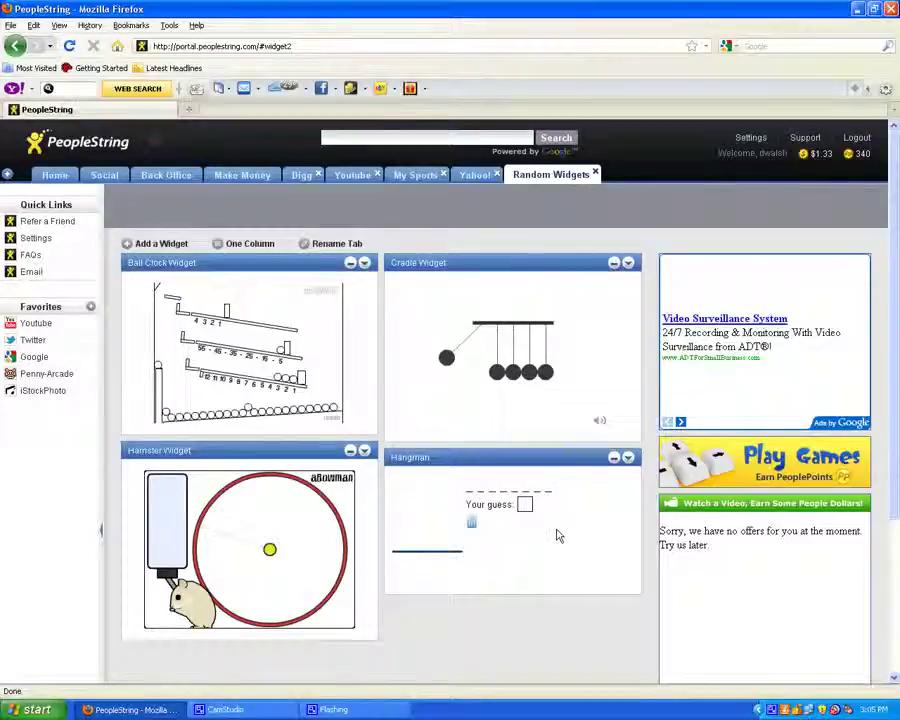
# Guess the letters A and B in Hangman, and rearrange the widgets with Hangman heading the first column and Ball Clock the second.
pyautogui.write('A')
pyautogui.write('B')
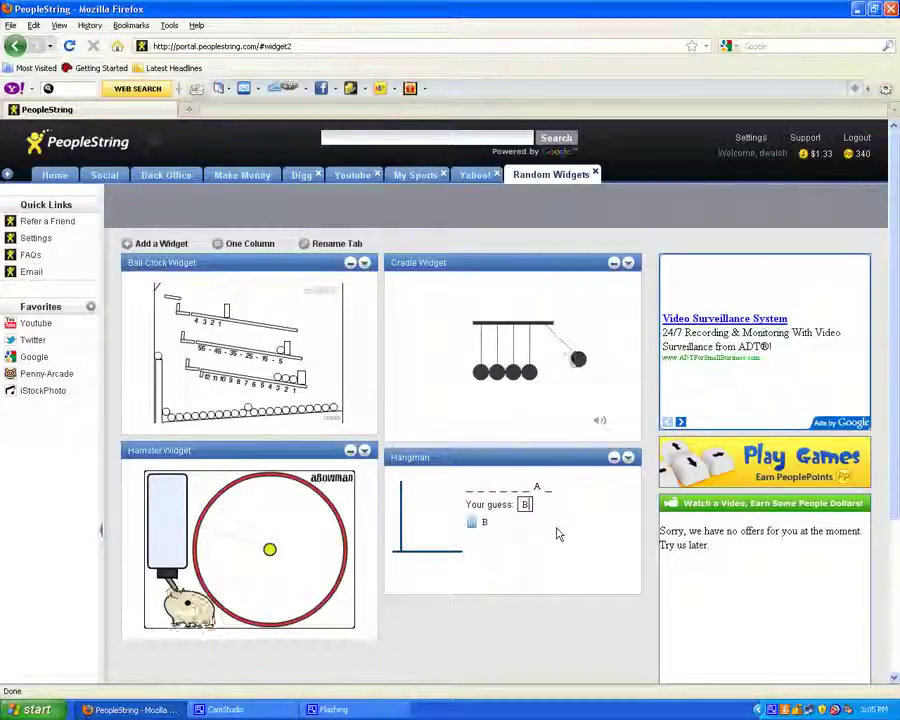
pyautogui.moveTo(440, 458); pyautogui.dragTo(502, 492)
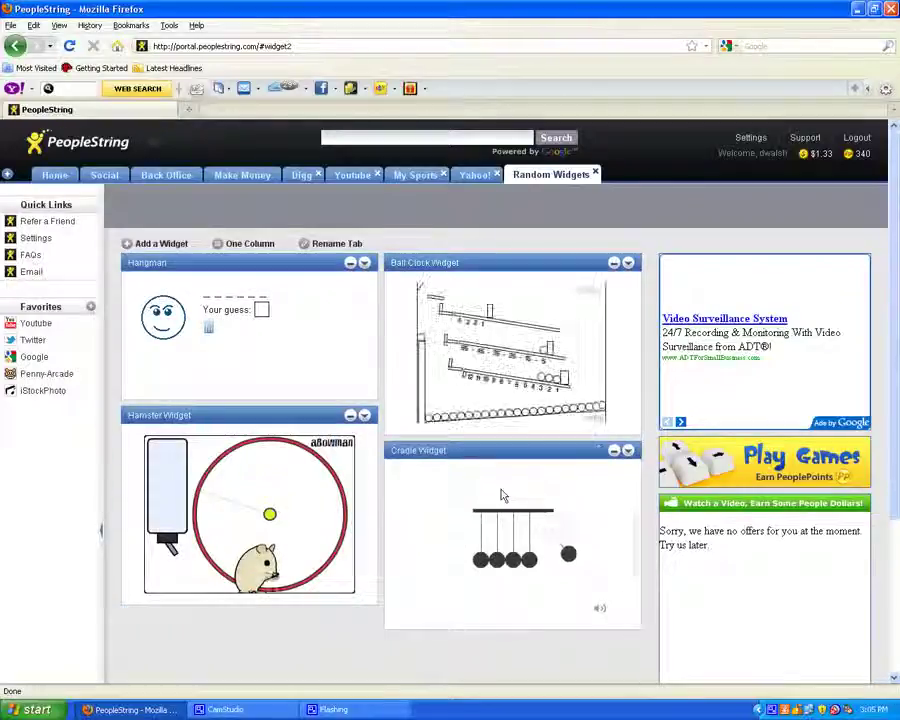
# Switch the Random Widgets tab to a one-column layout and look over the stacked widgets.
pyautogui.click(222, 248)
pyautogui.scroll(-6, 446, 332)
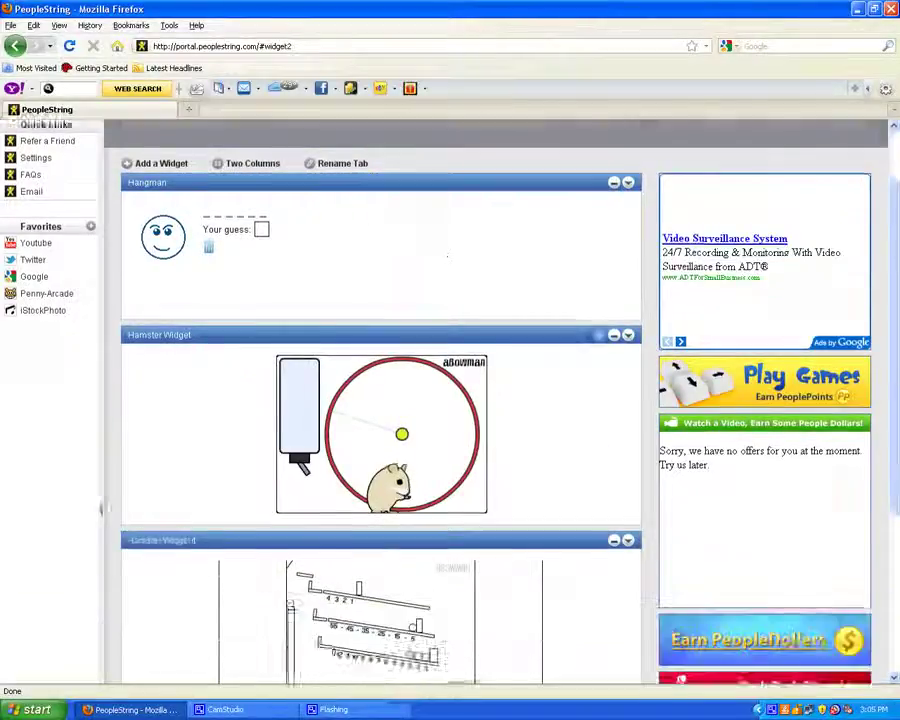
pyautogui.scroll(6, 446, 332)
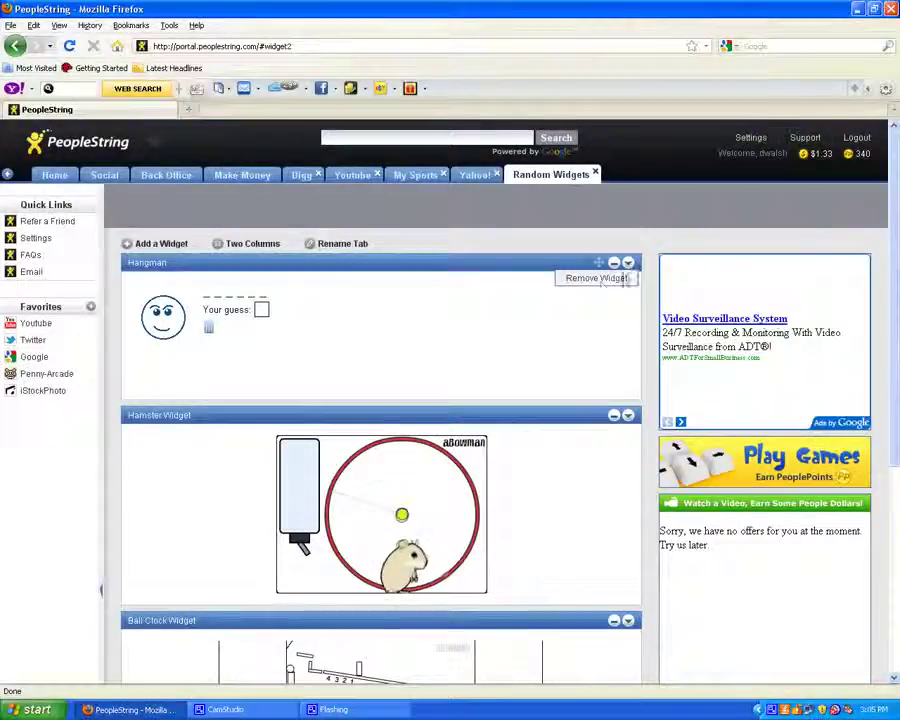
# Remove the Hangman and Hamster widgets, and collapse the Ball Clock and Cradle widgets.
pyautogui.click(628, 263)
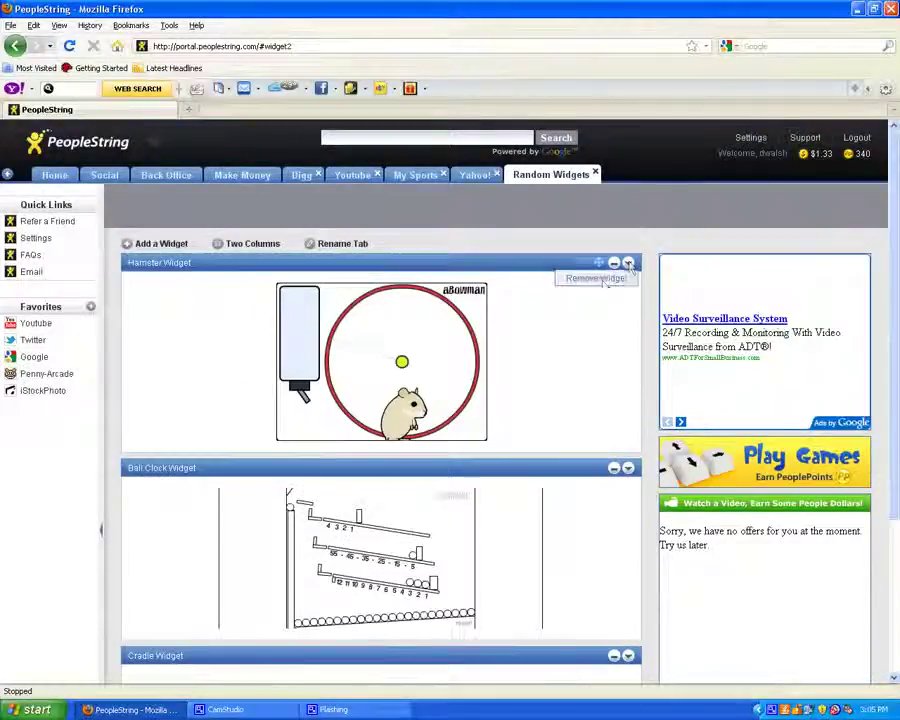
pyautogui.click(627, 263)
pyautogui.click(614, 262)
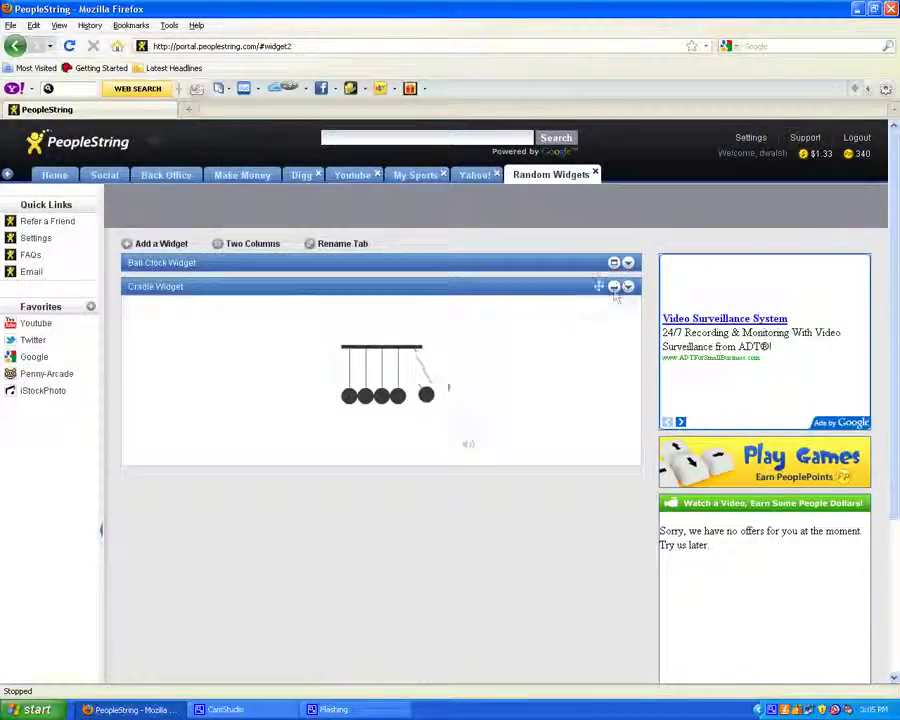
pyautogui.click(614, 286)
# Return the tab to a two-column layout and move the collapsed Cradle Widget into the first column.
pyautogui.click(253, 245)
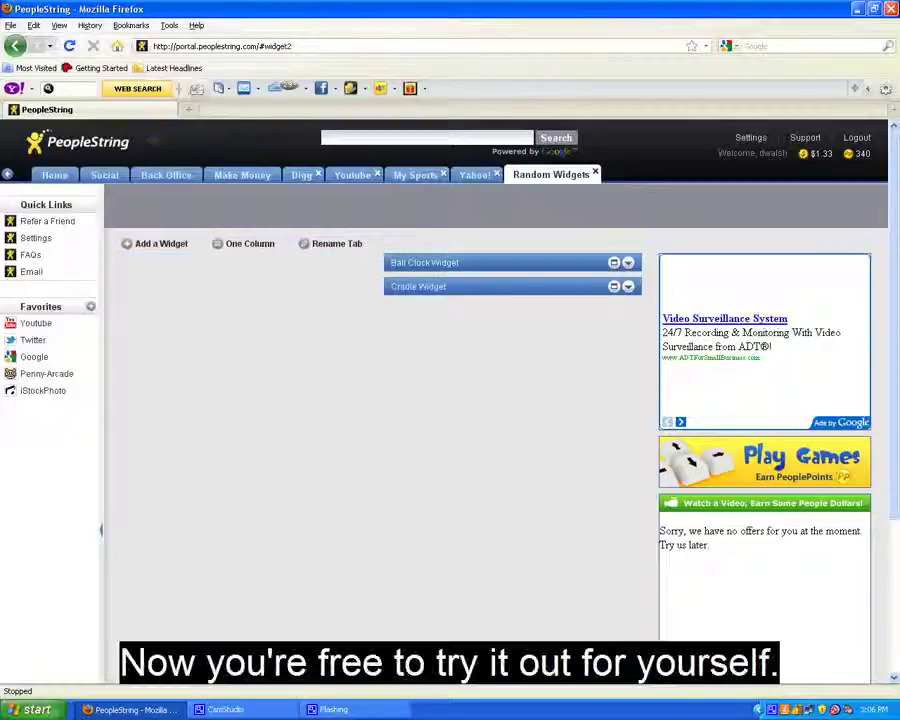
pyautogui.moveTo(599, 286); pyautogui.dragTo(255, 301)
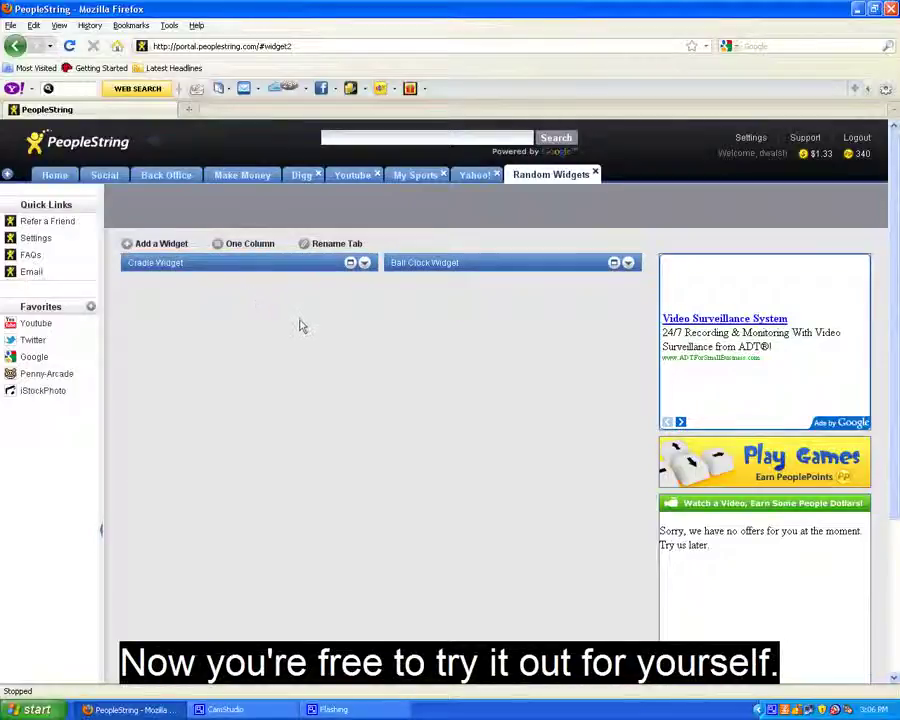